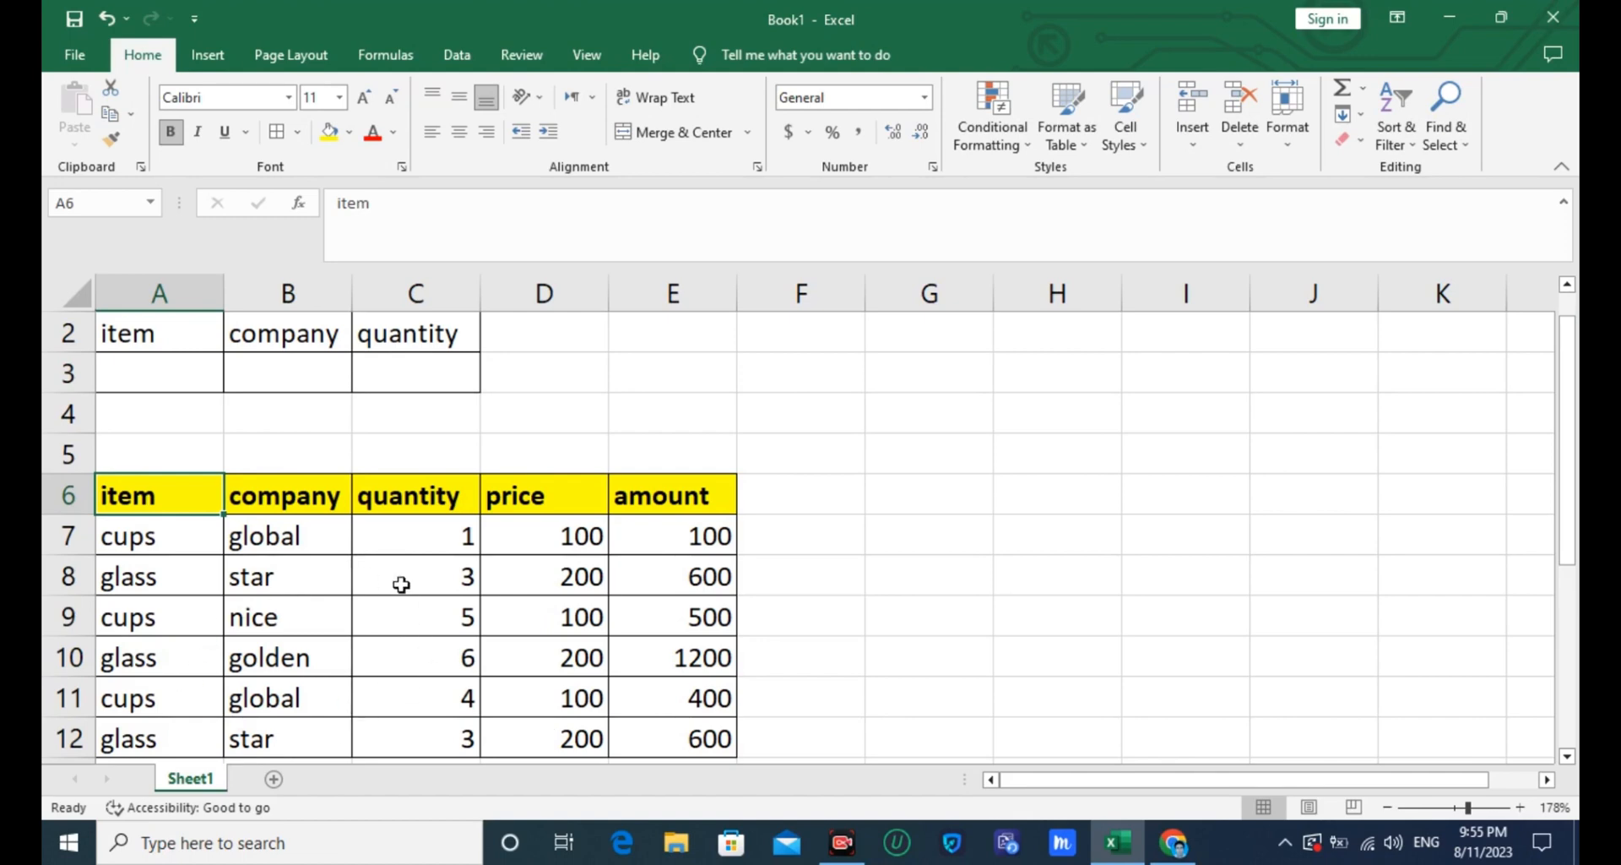
- Enter =DSUM(A6:E12,C6,A2:B3) in C3 and check it against the sum of the quantities in C7:C12
click(401, 370)
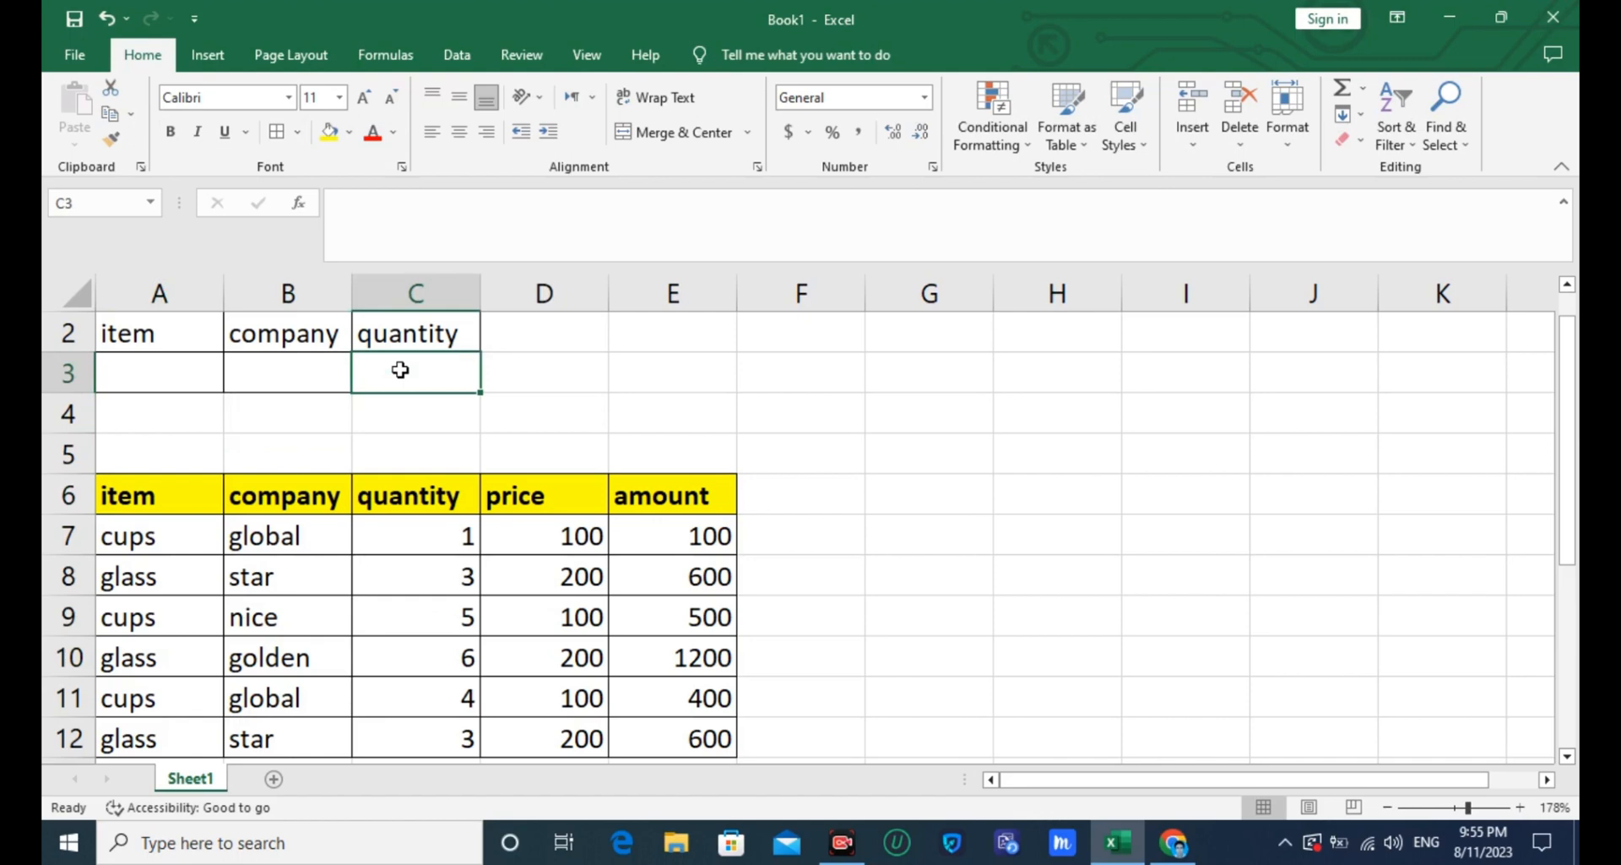
text(=)
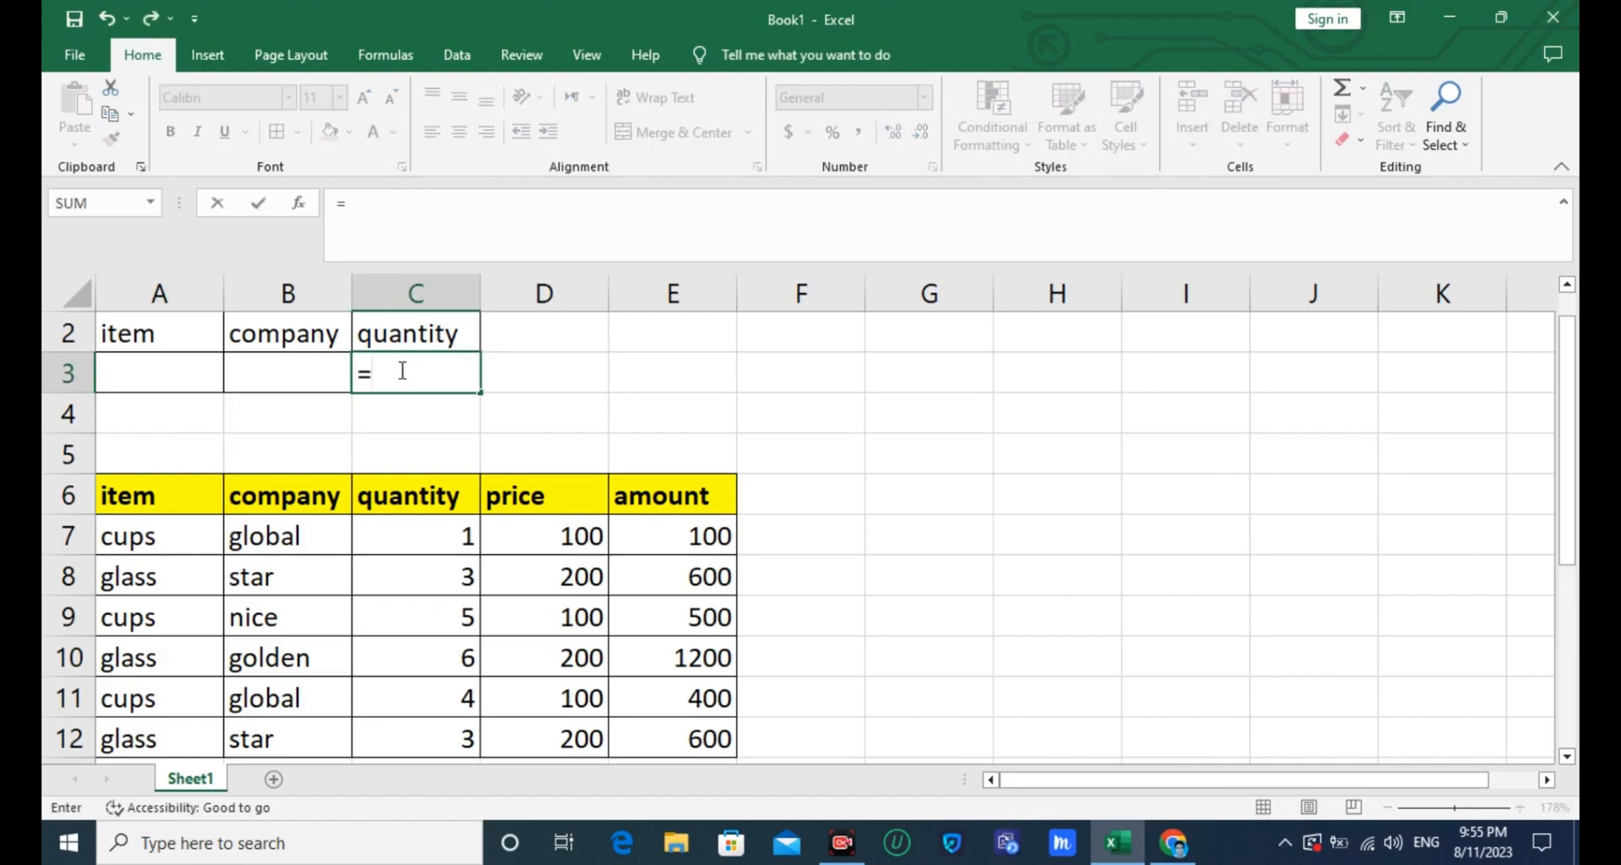
text(ds)
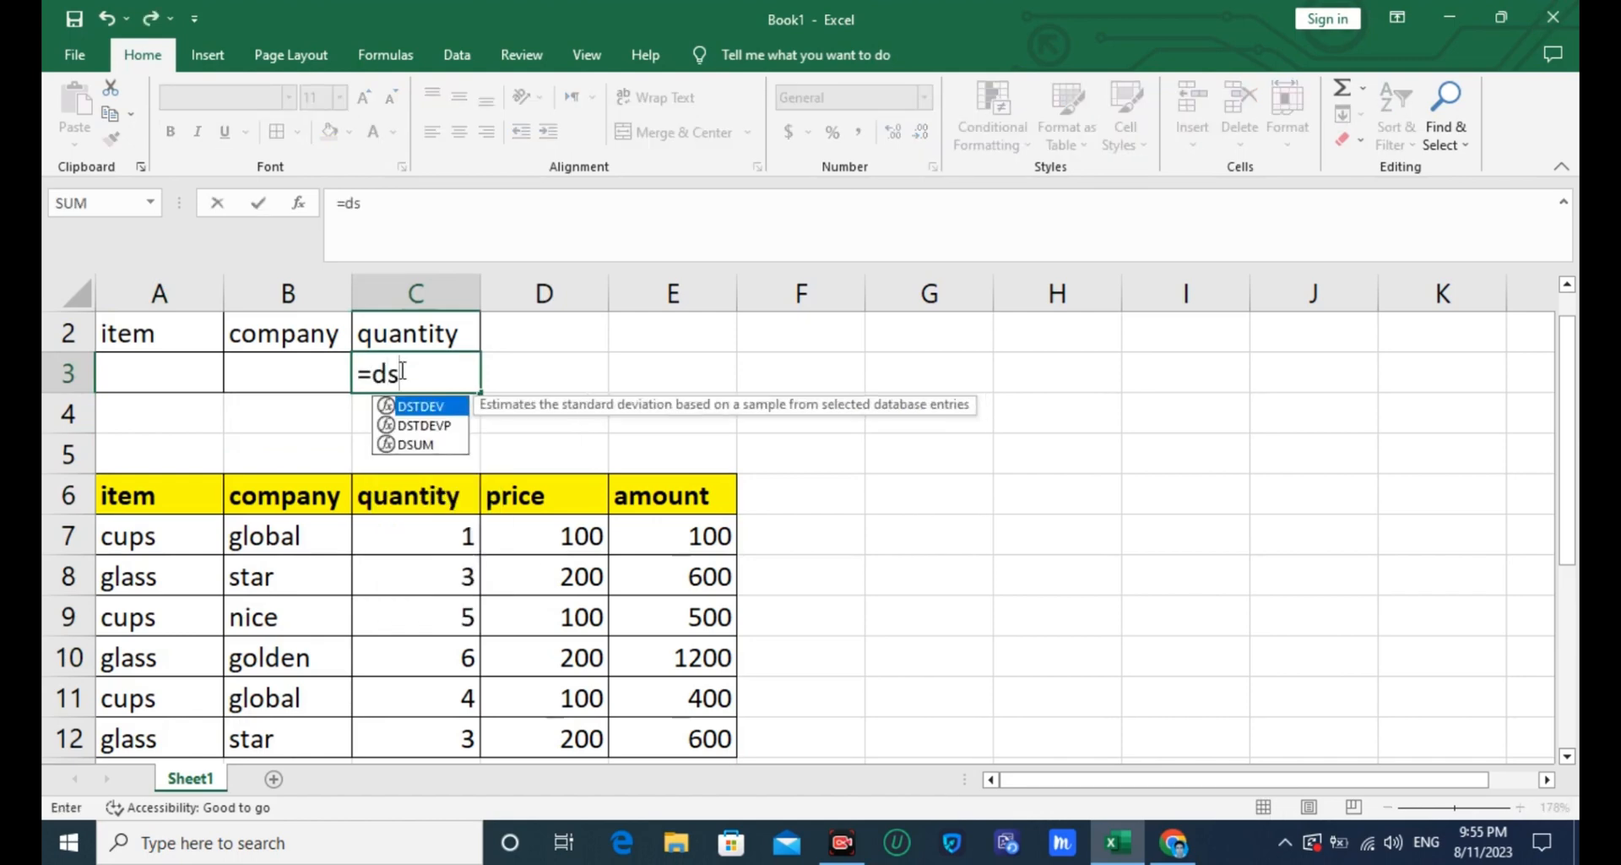
text(u)
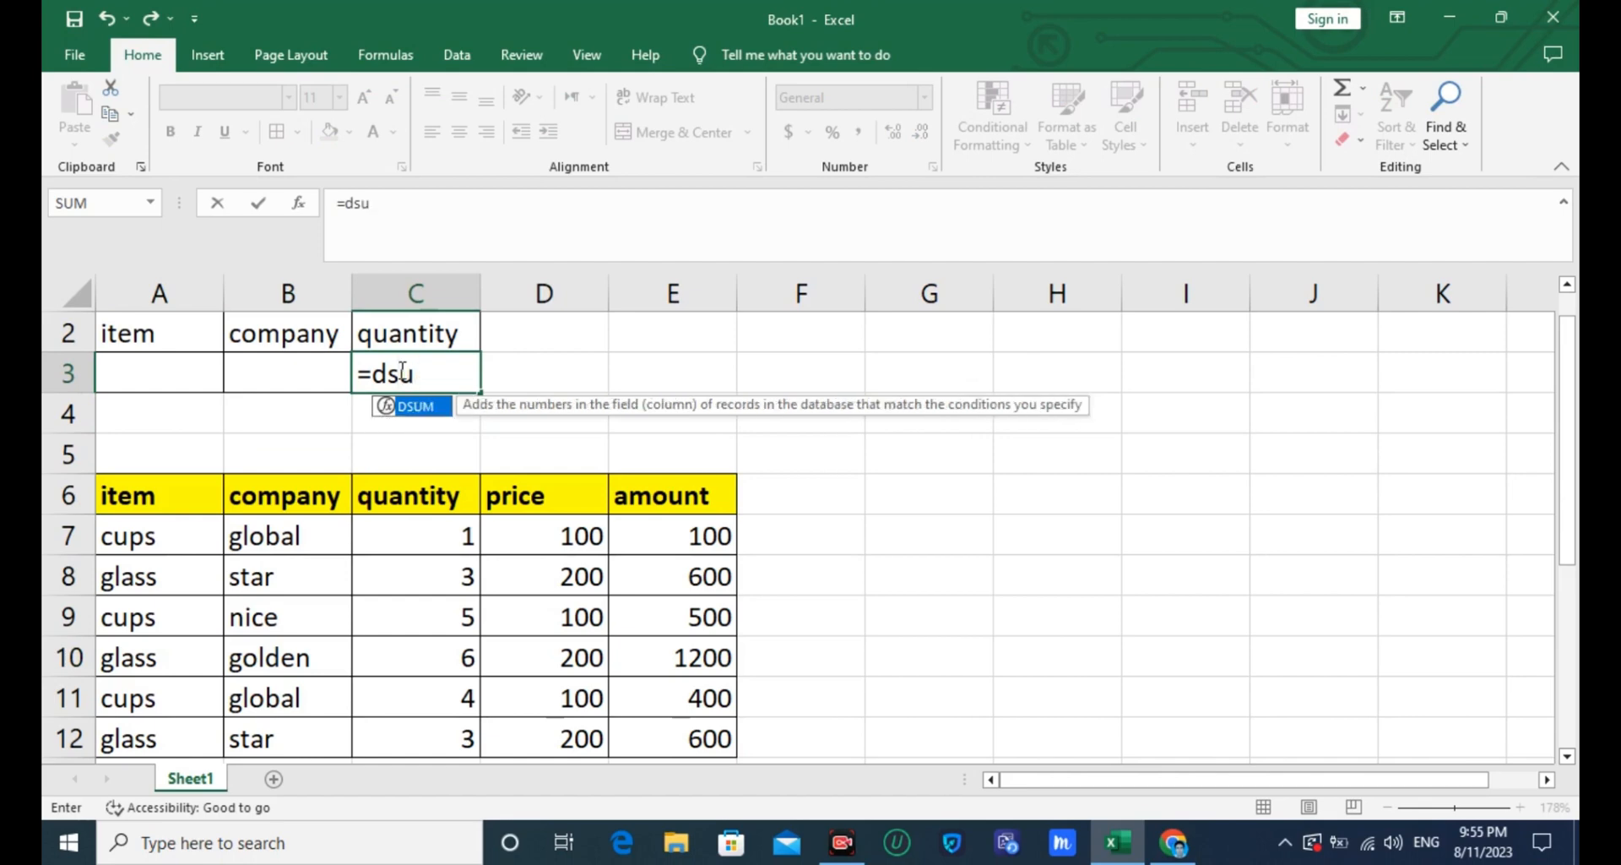
key(Tab)
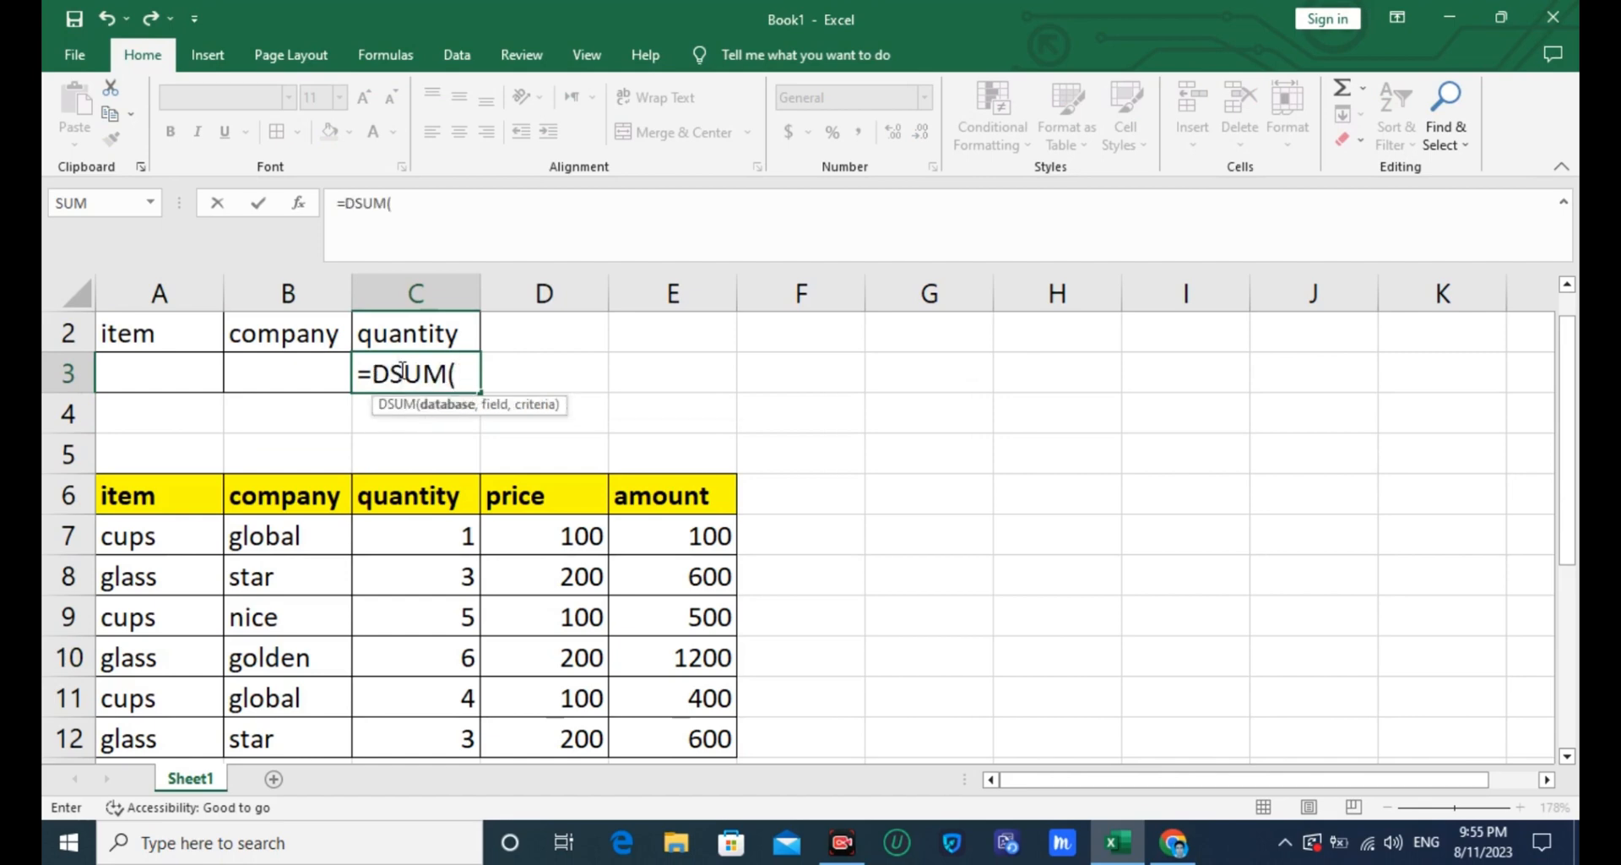
drag(119, 498, 644, 734)
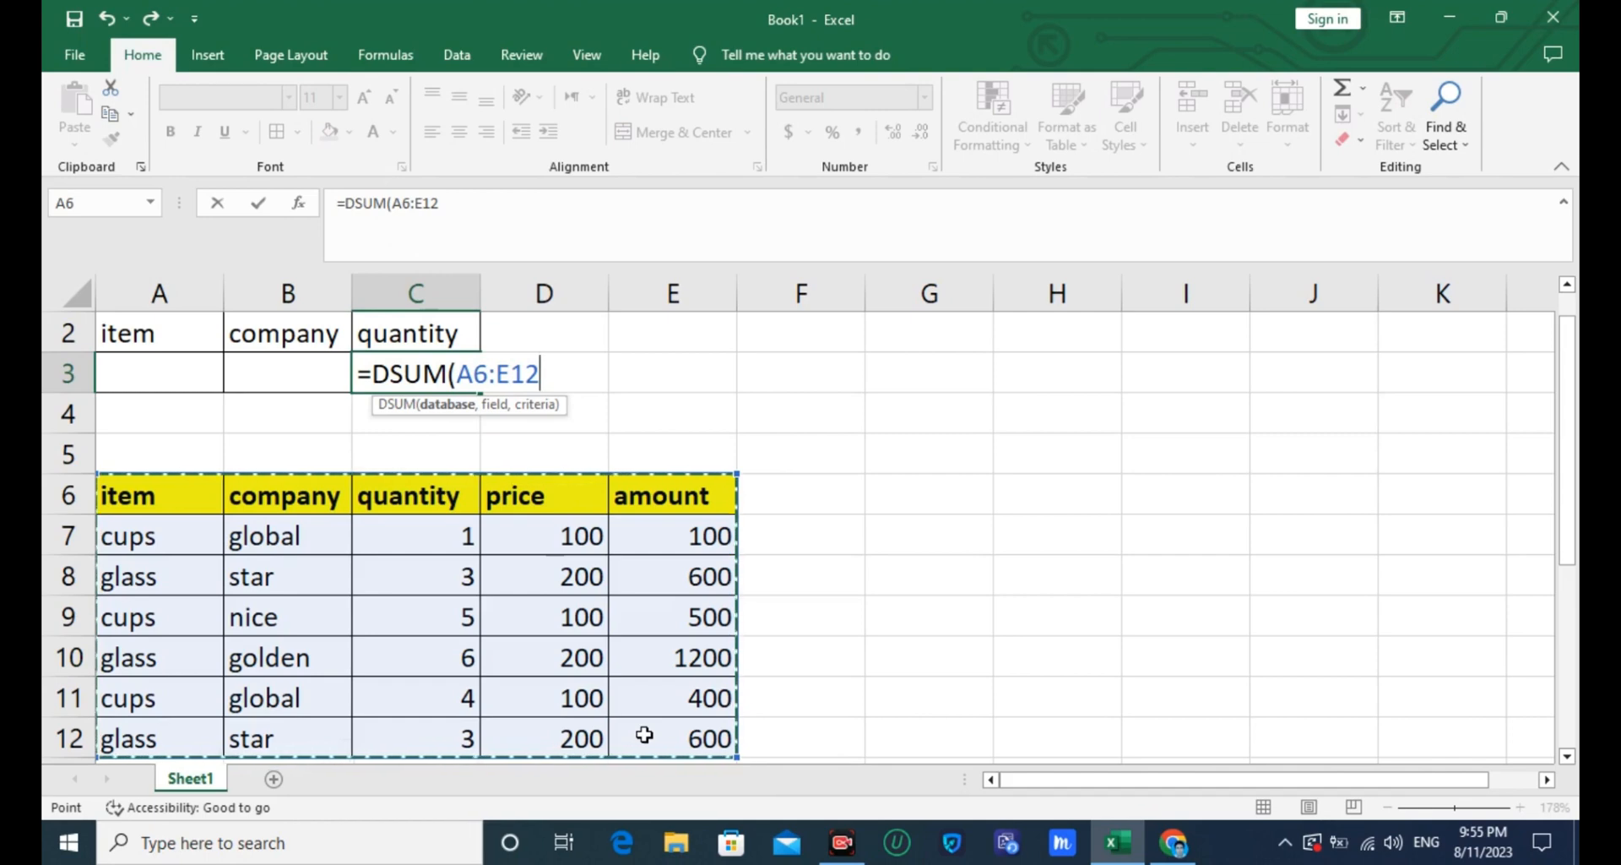
text(,)
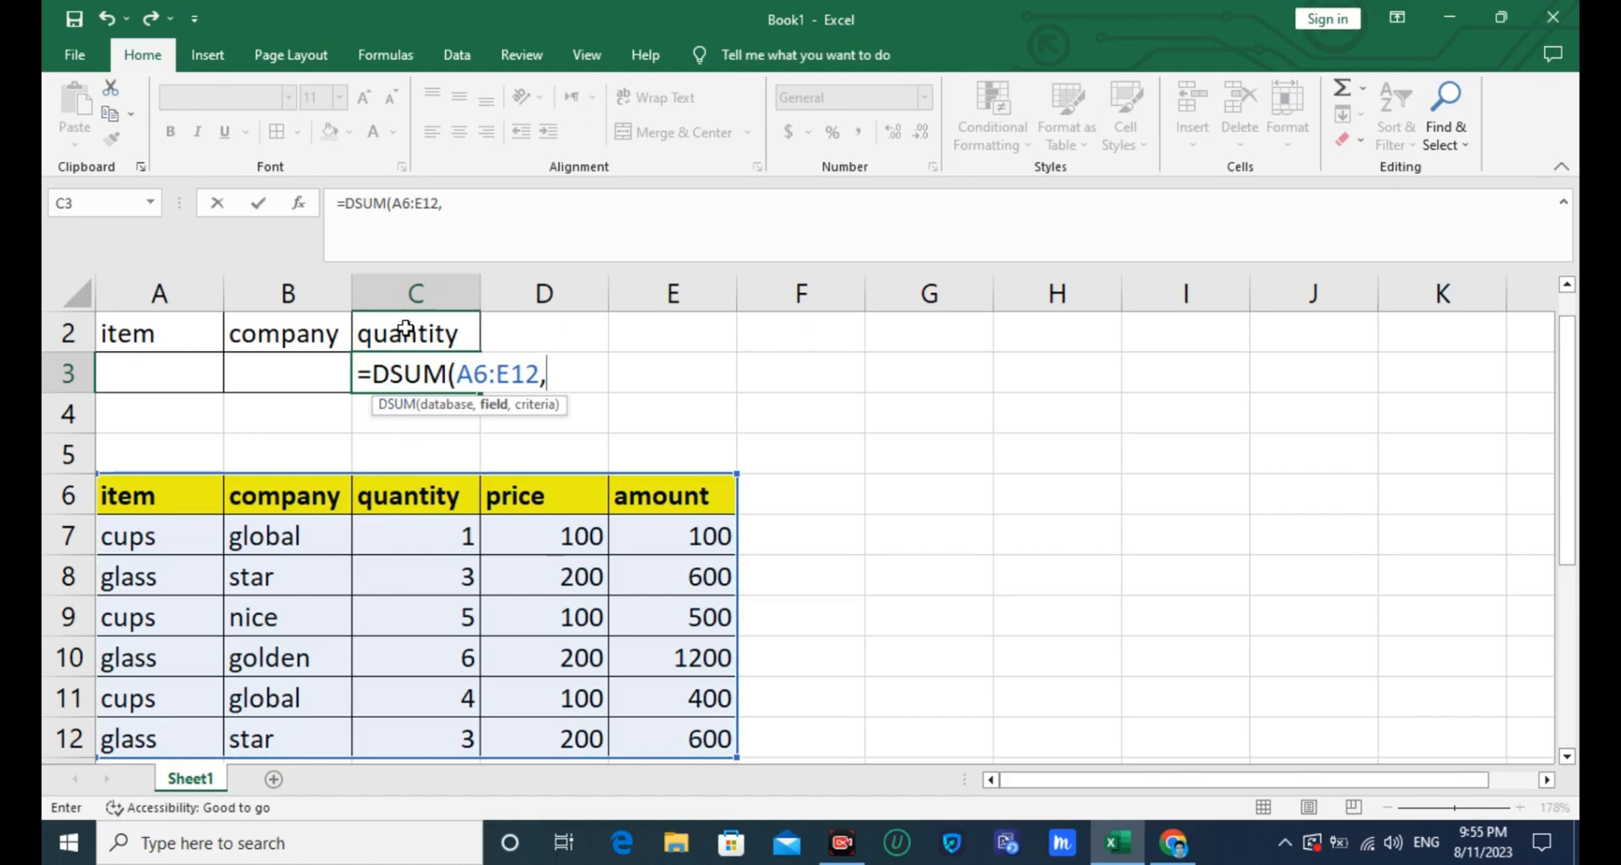
click(416, 494)
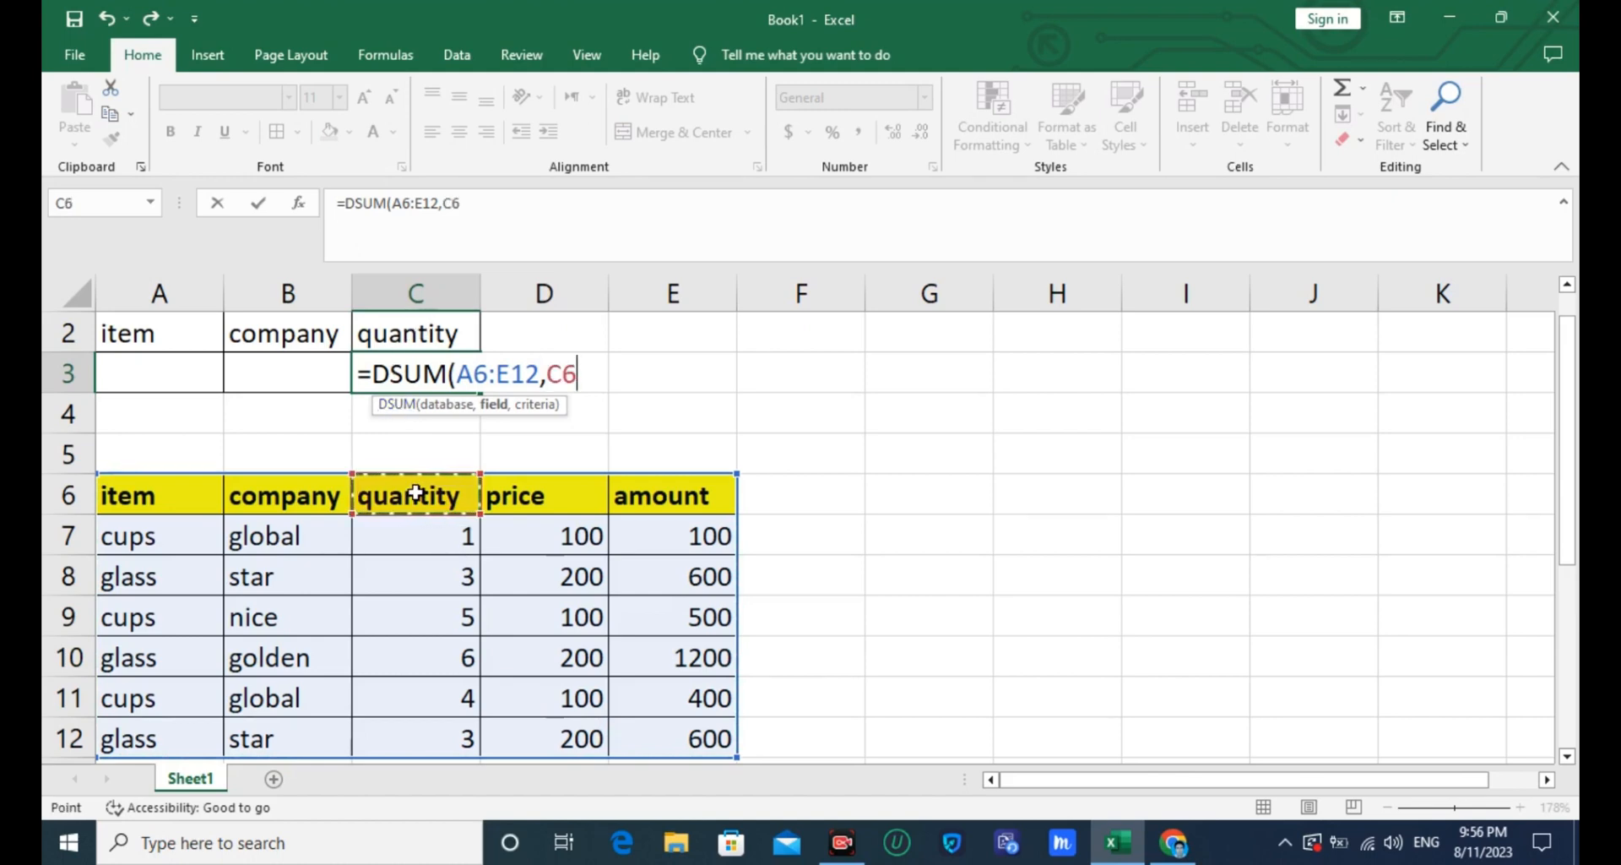
text(,)
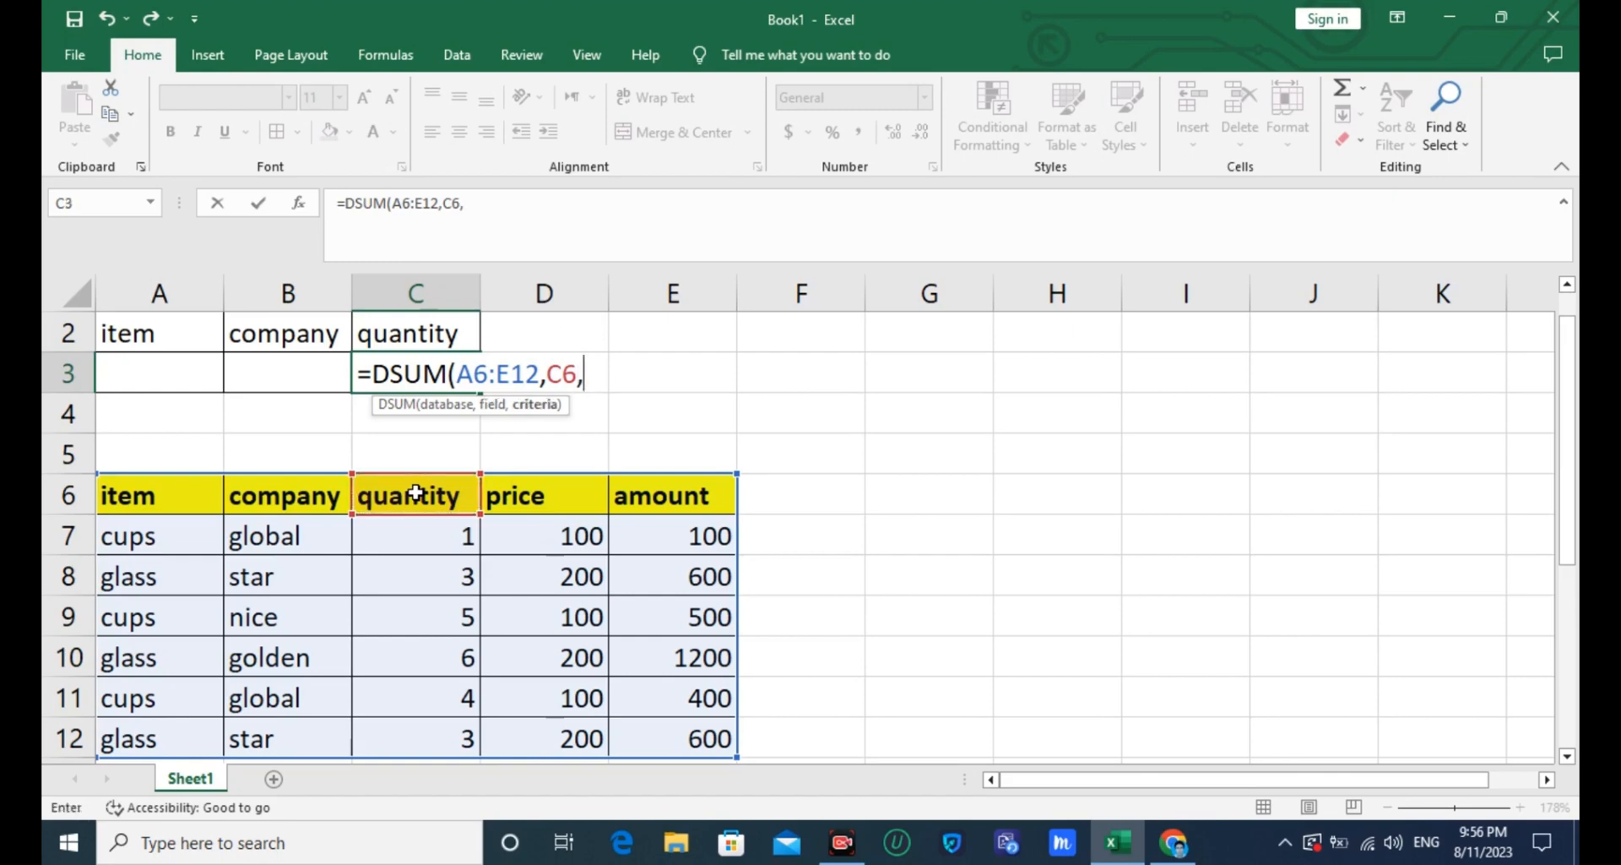
click(135, 334)
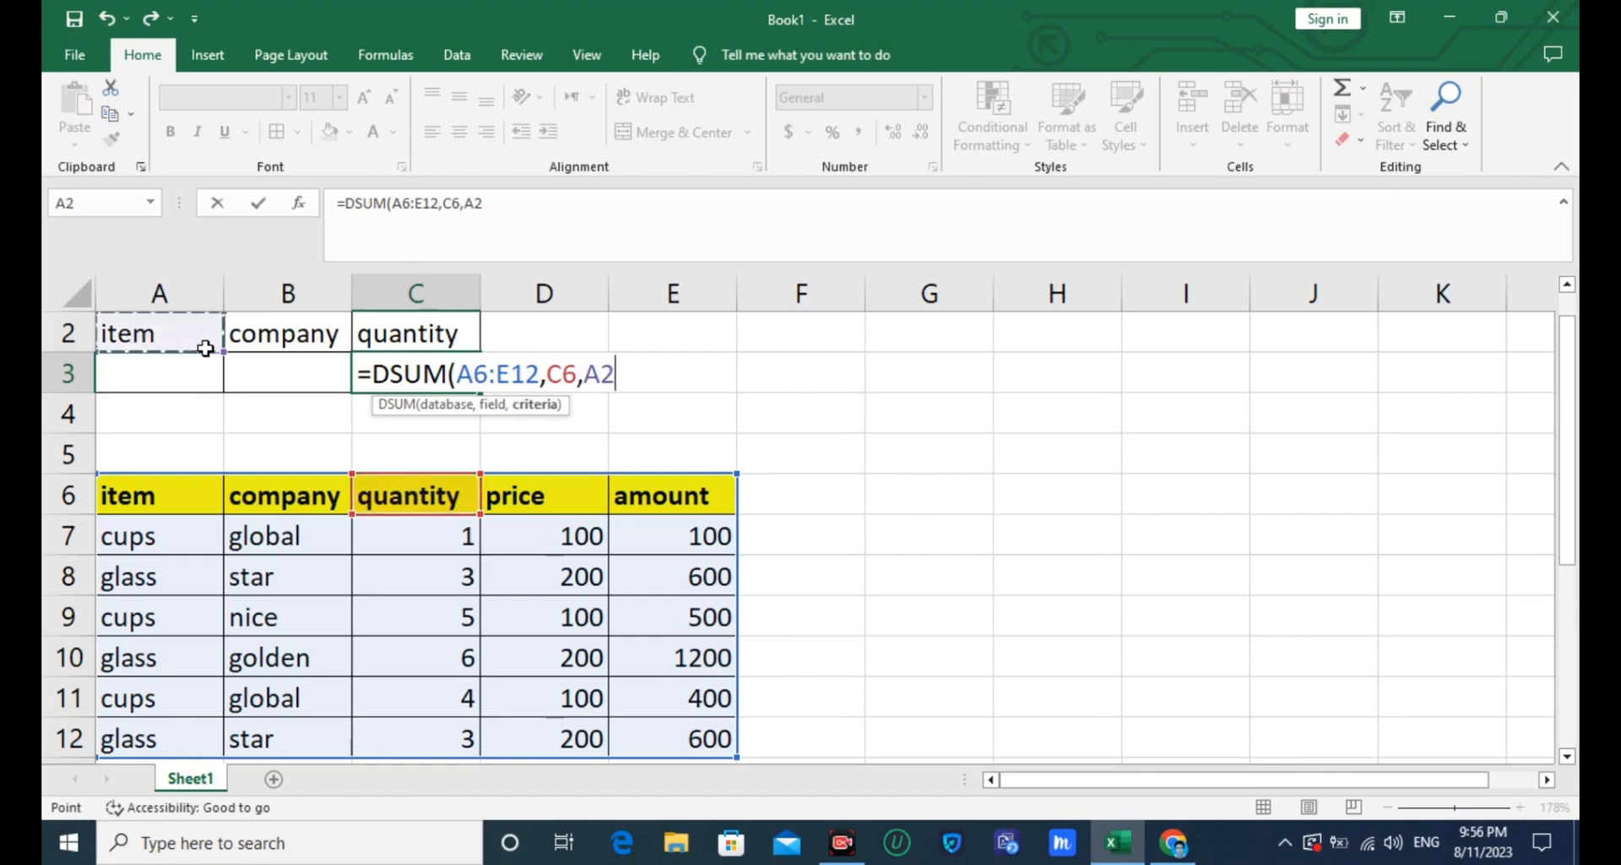
drag(205, 348, 283, 375)
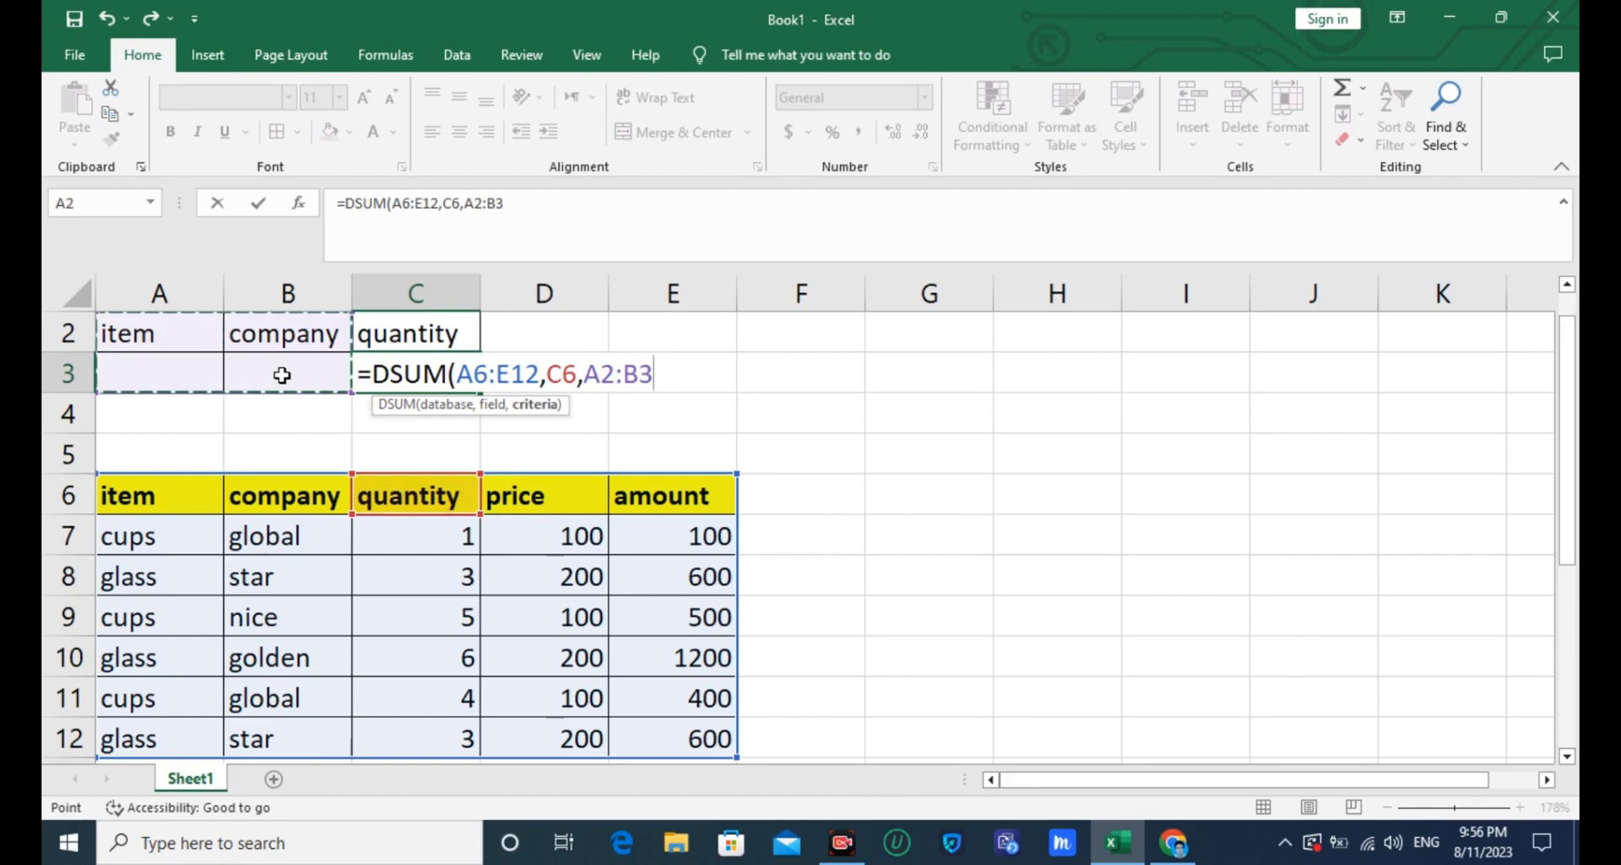
key(Return)
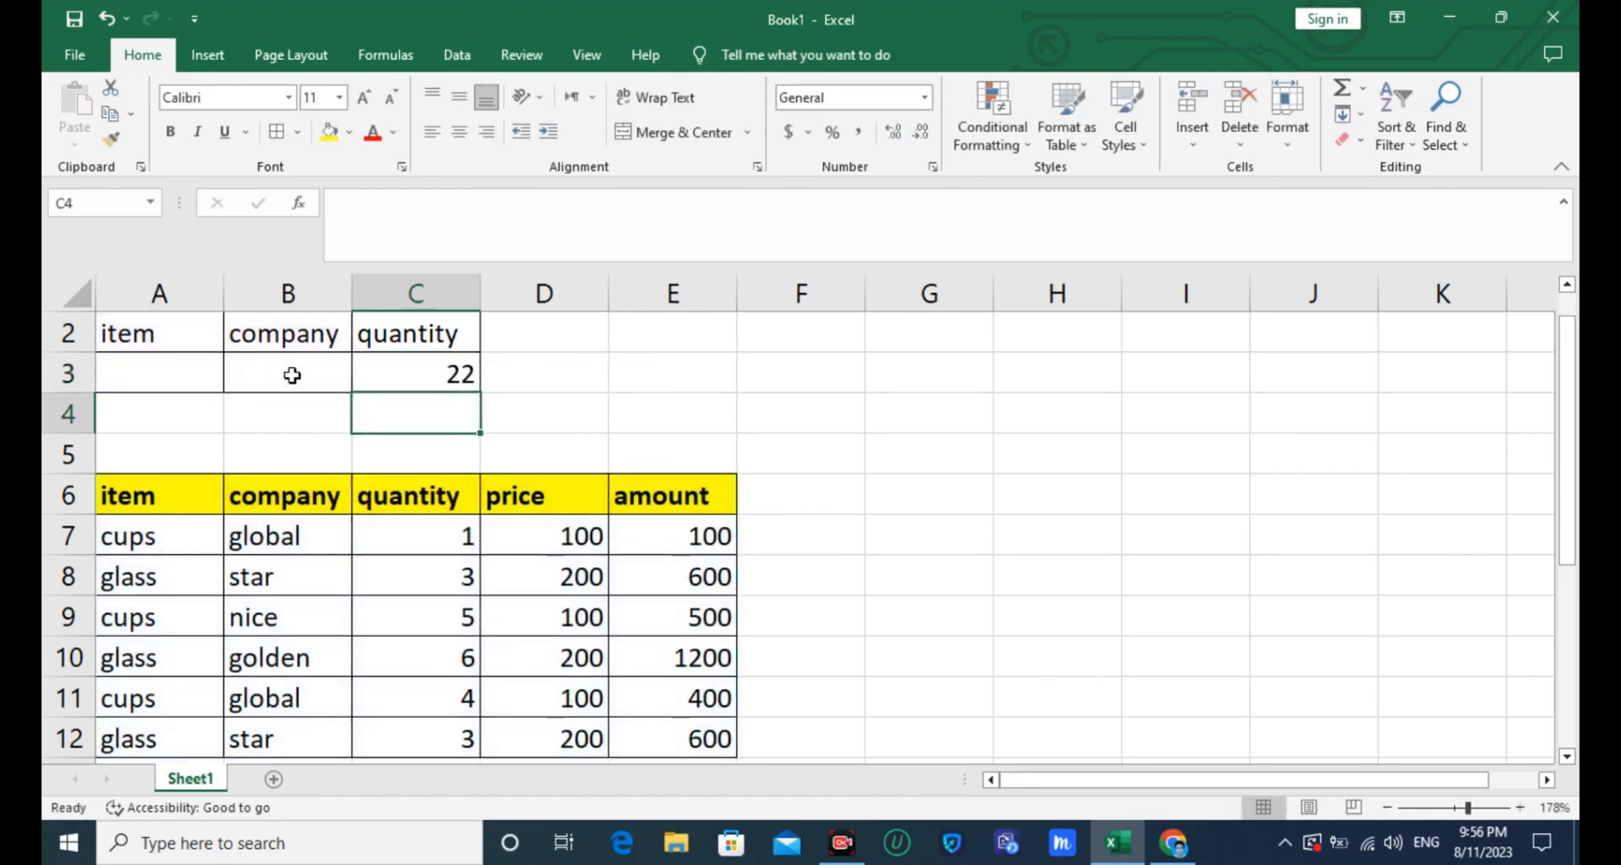
click(443, 382)
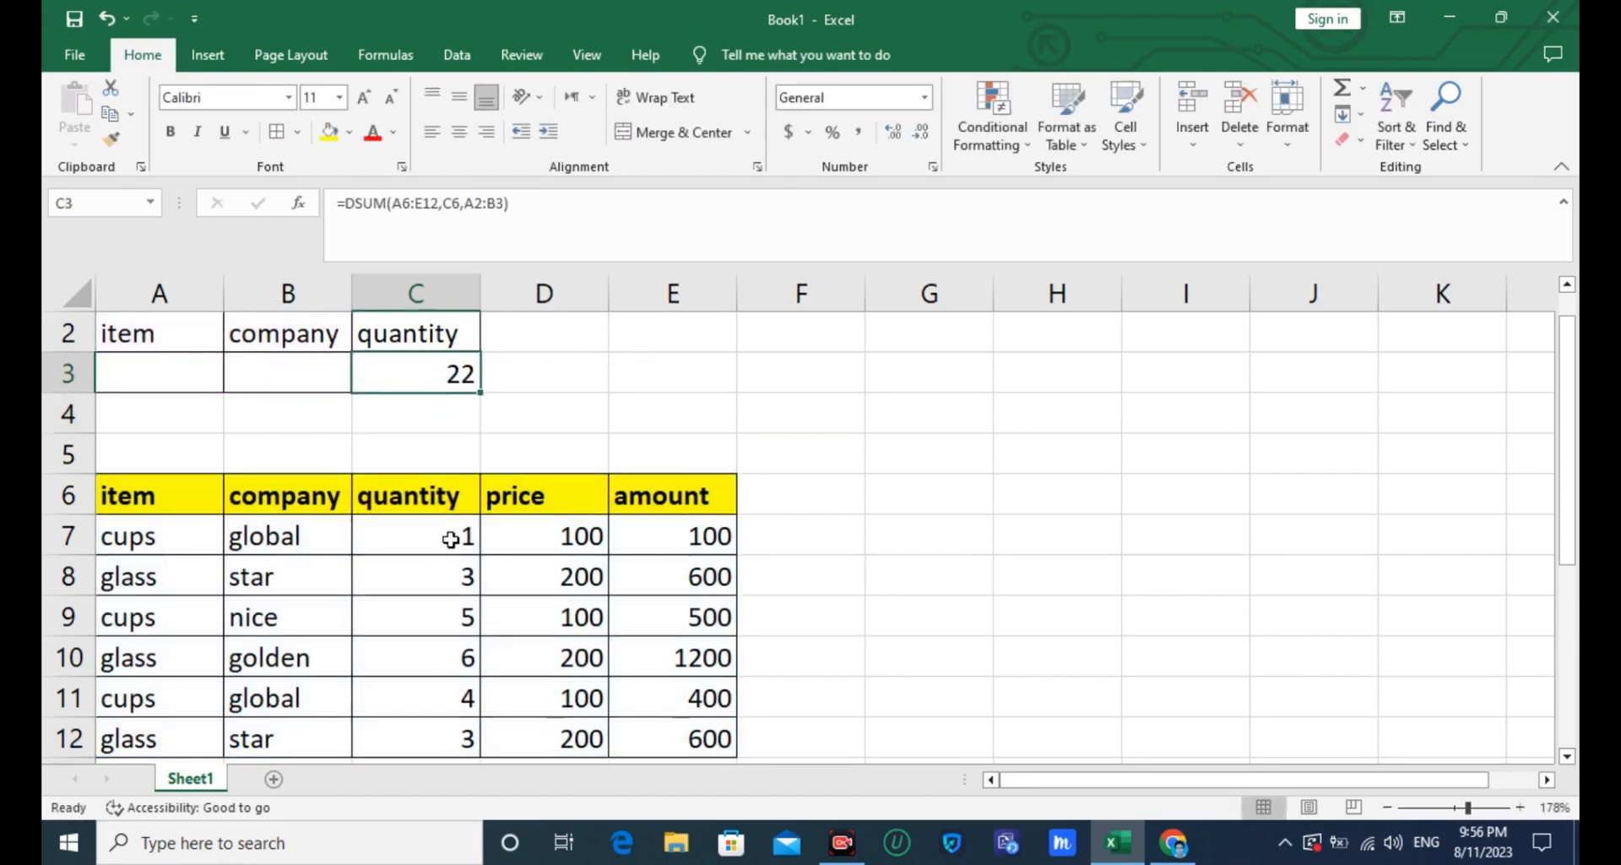
drag(428, 532, 427, 723)
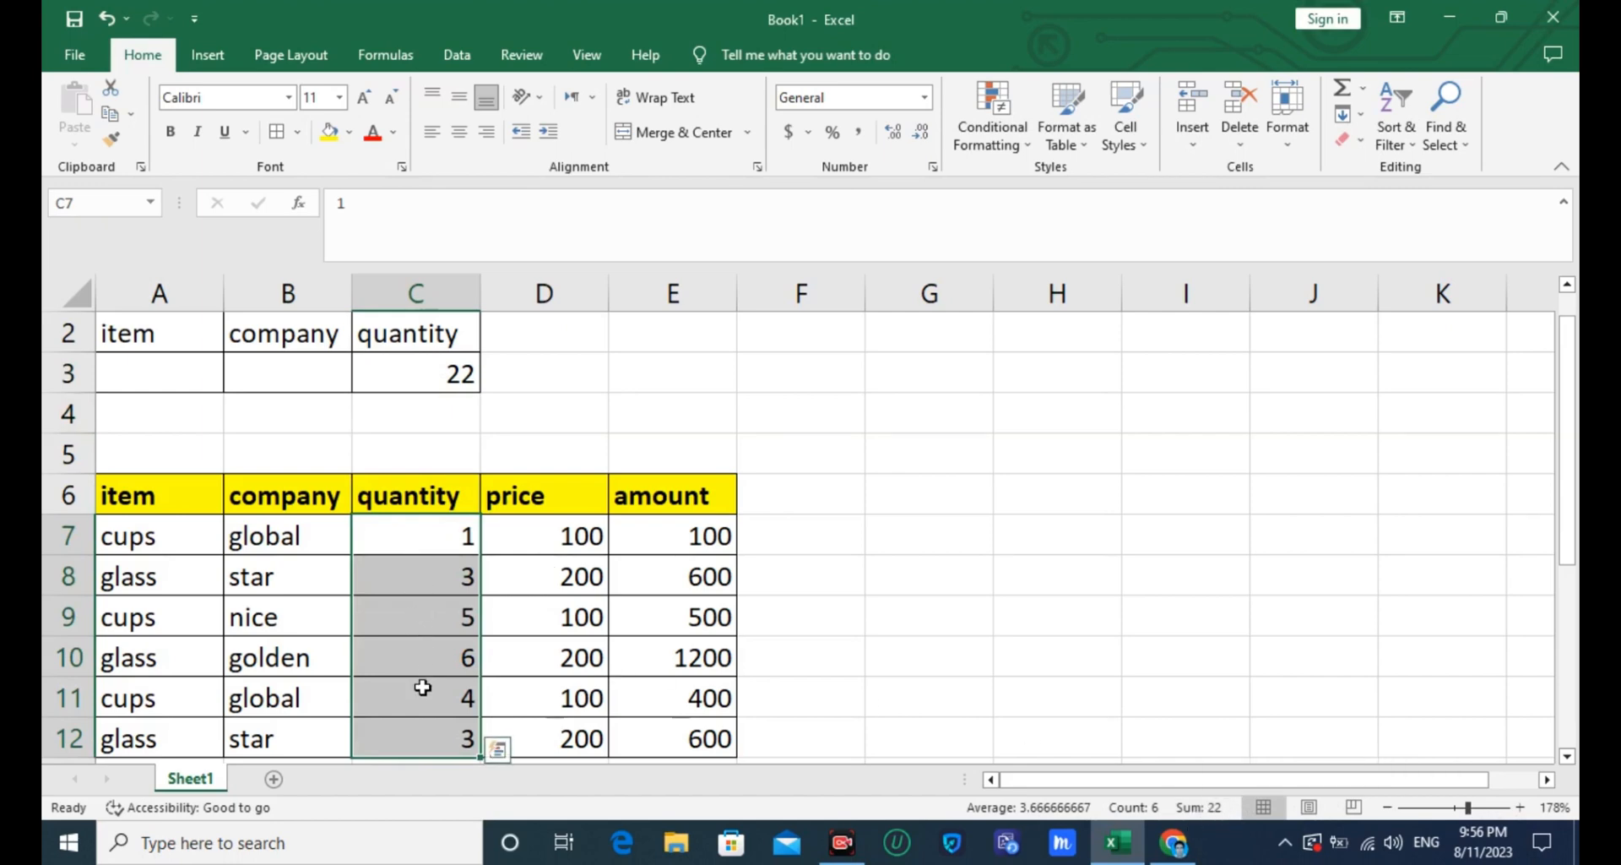
- Enter cups as the item criterion in A3 to total the quantity for that item only
click(119, 369)
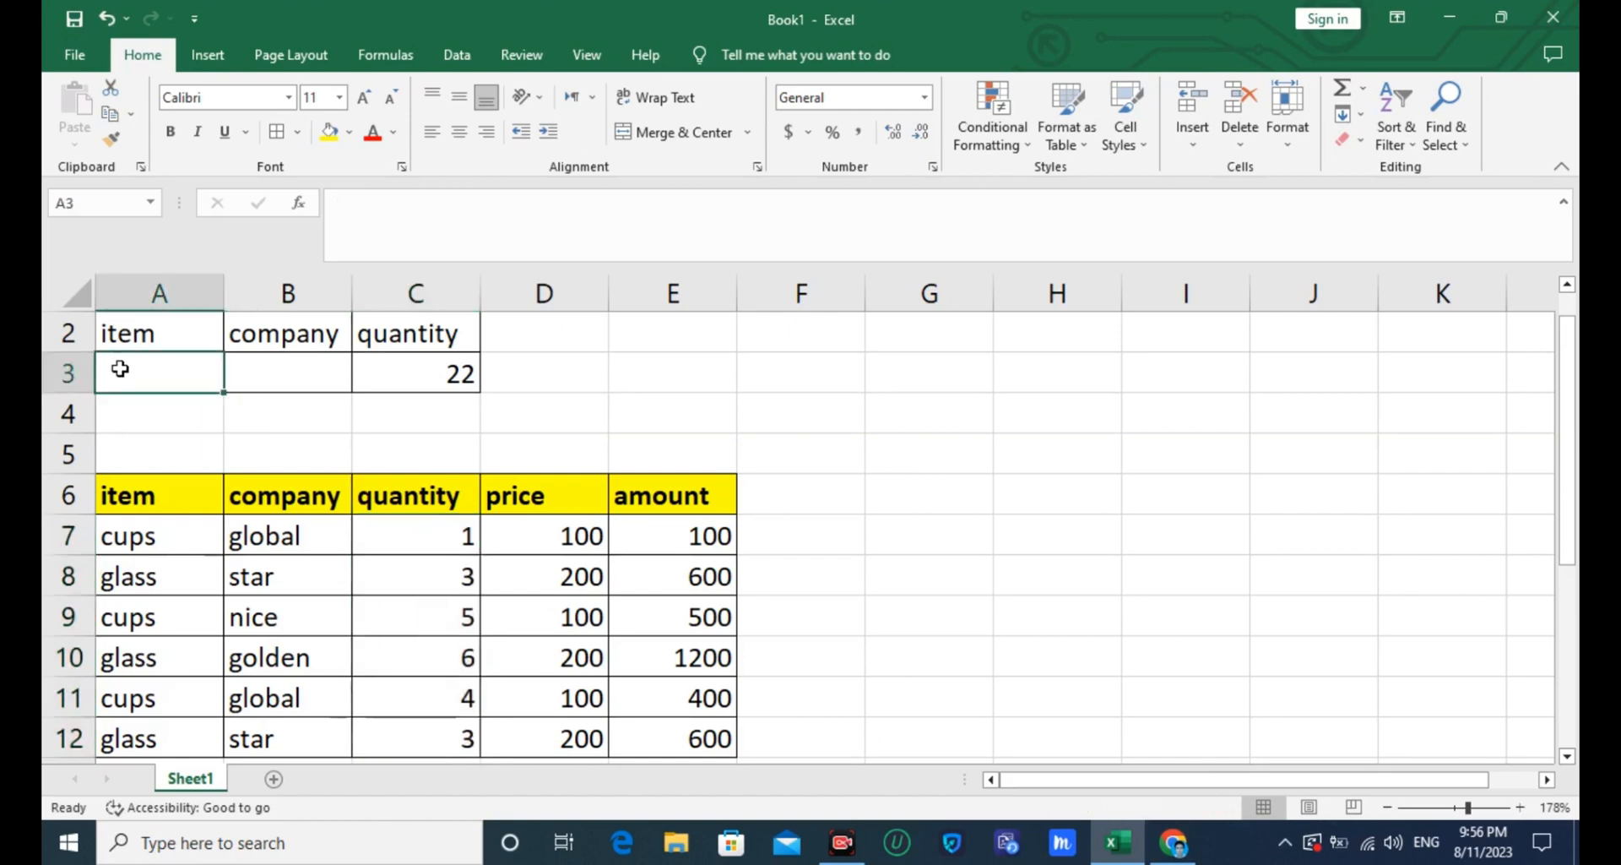
text(cups)
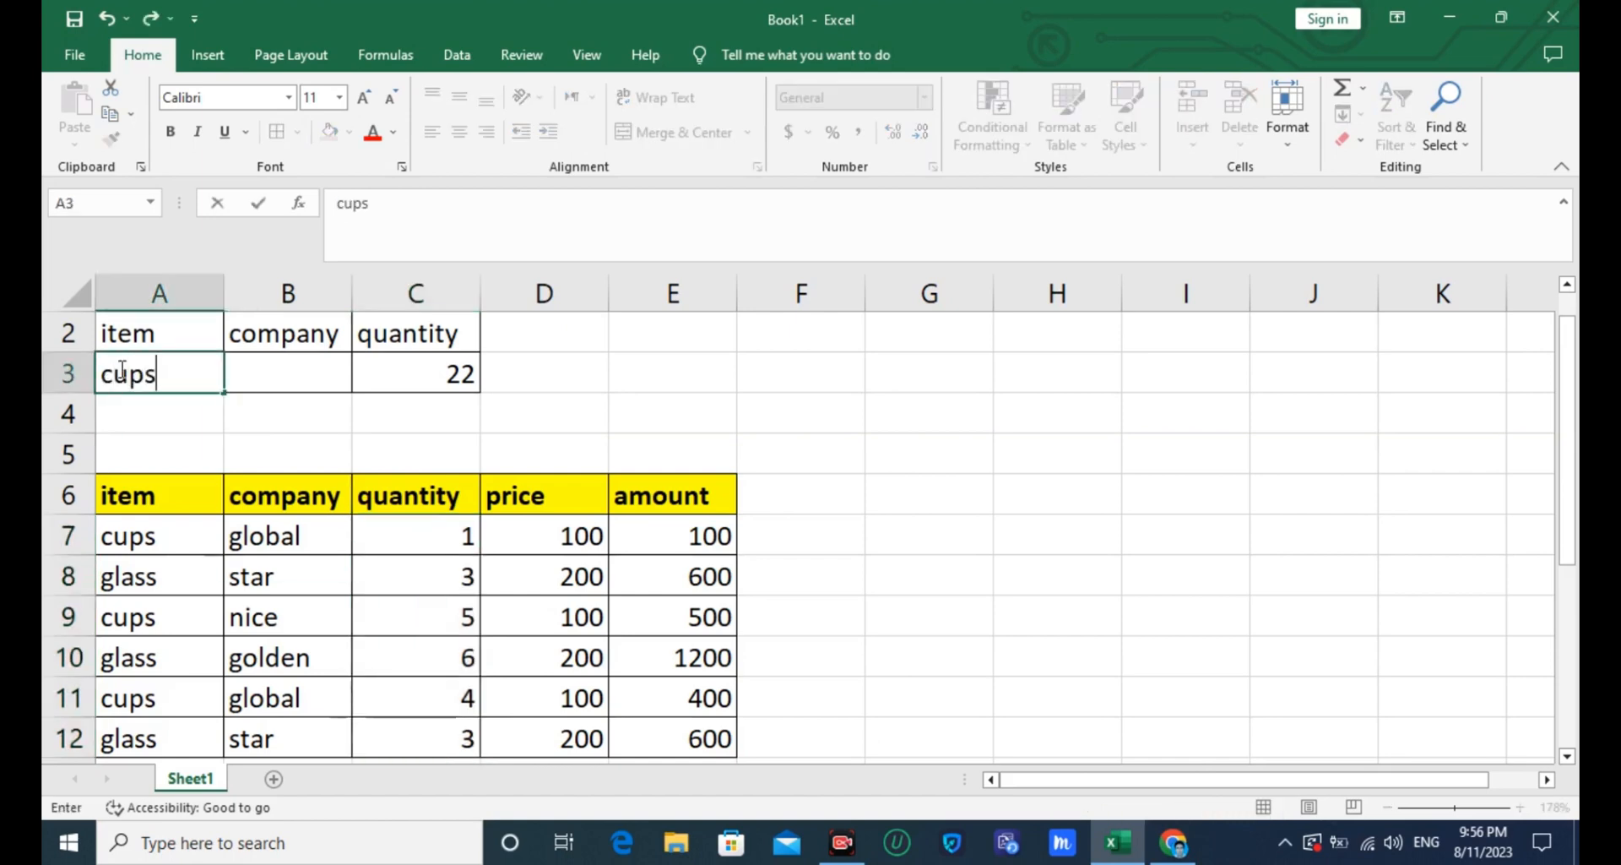
click(134, 417)
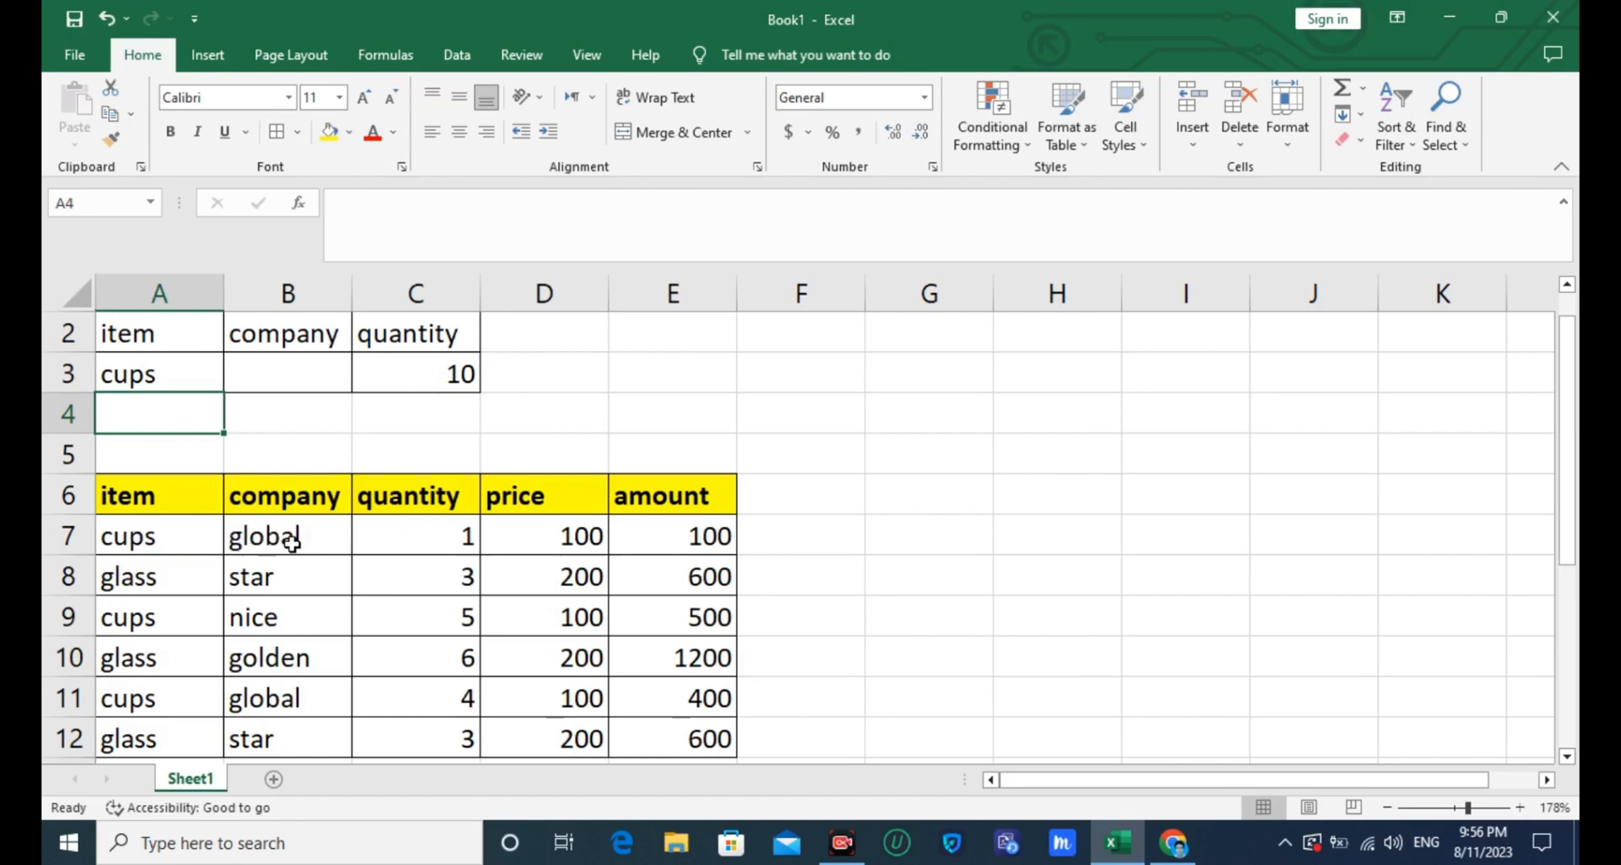
- Select the cups quantities in C7, C9 and C11 together to compare their sum with the DSUM result
click(438, 538)
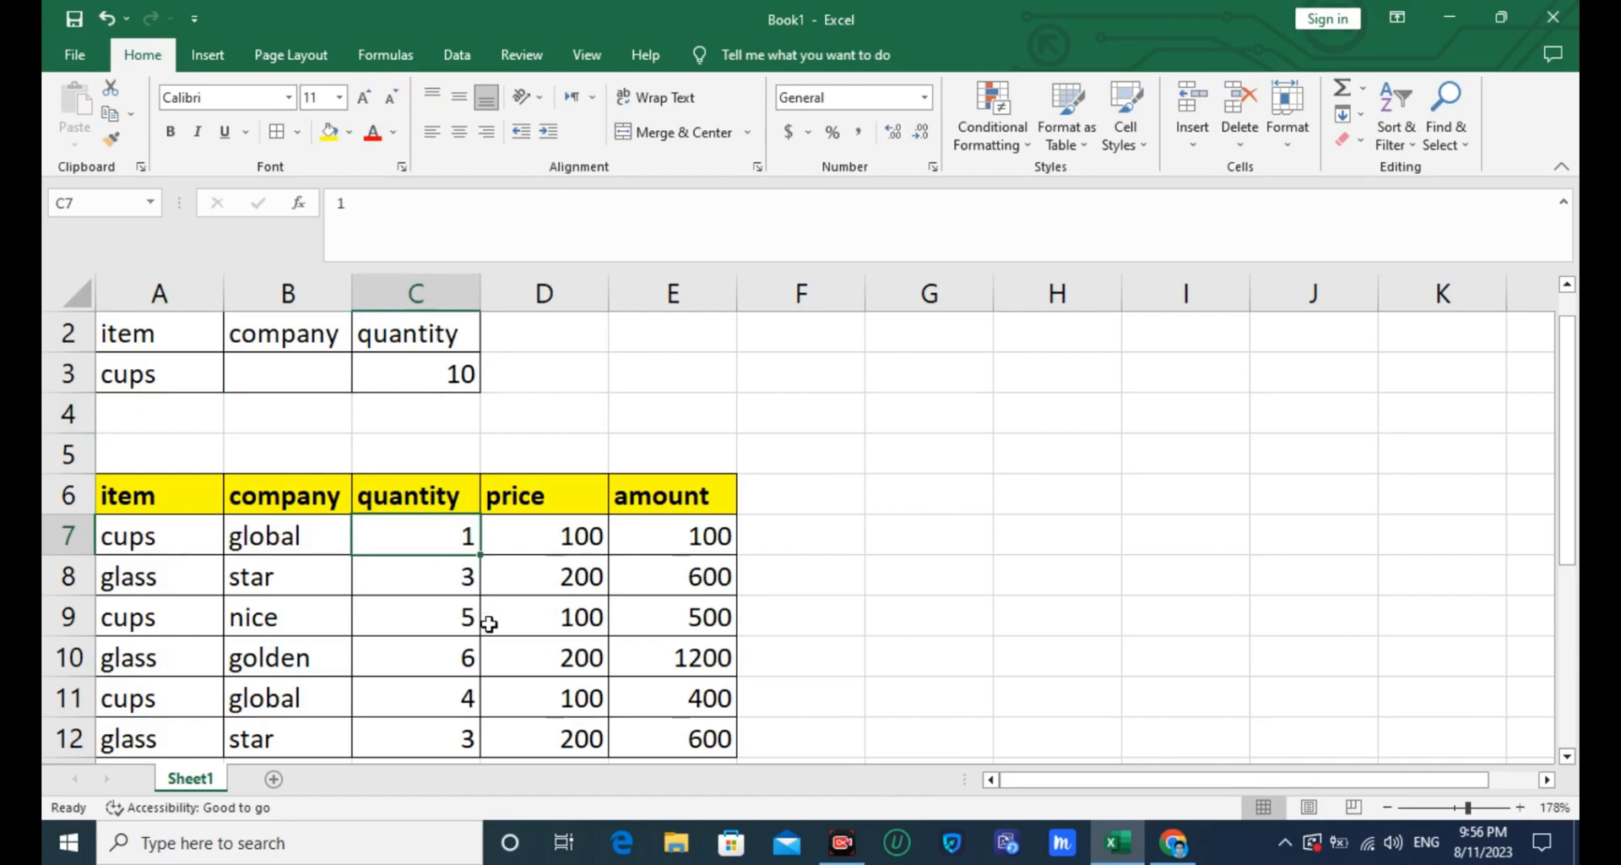
ctrl+click(463, 623)
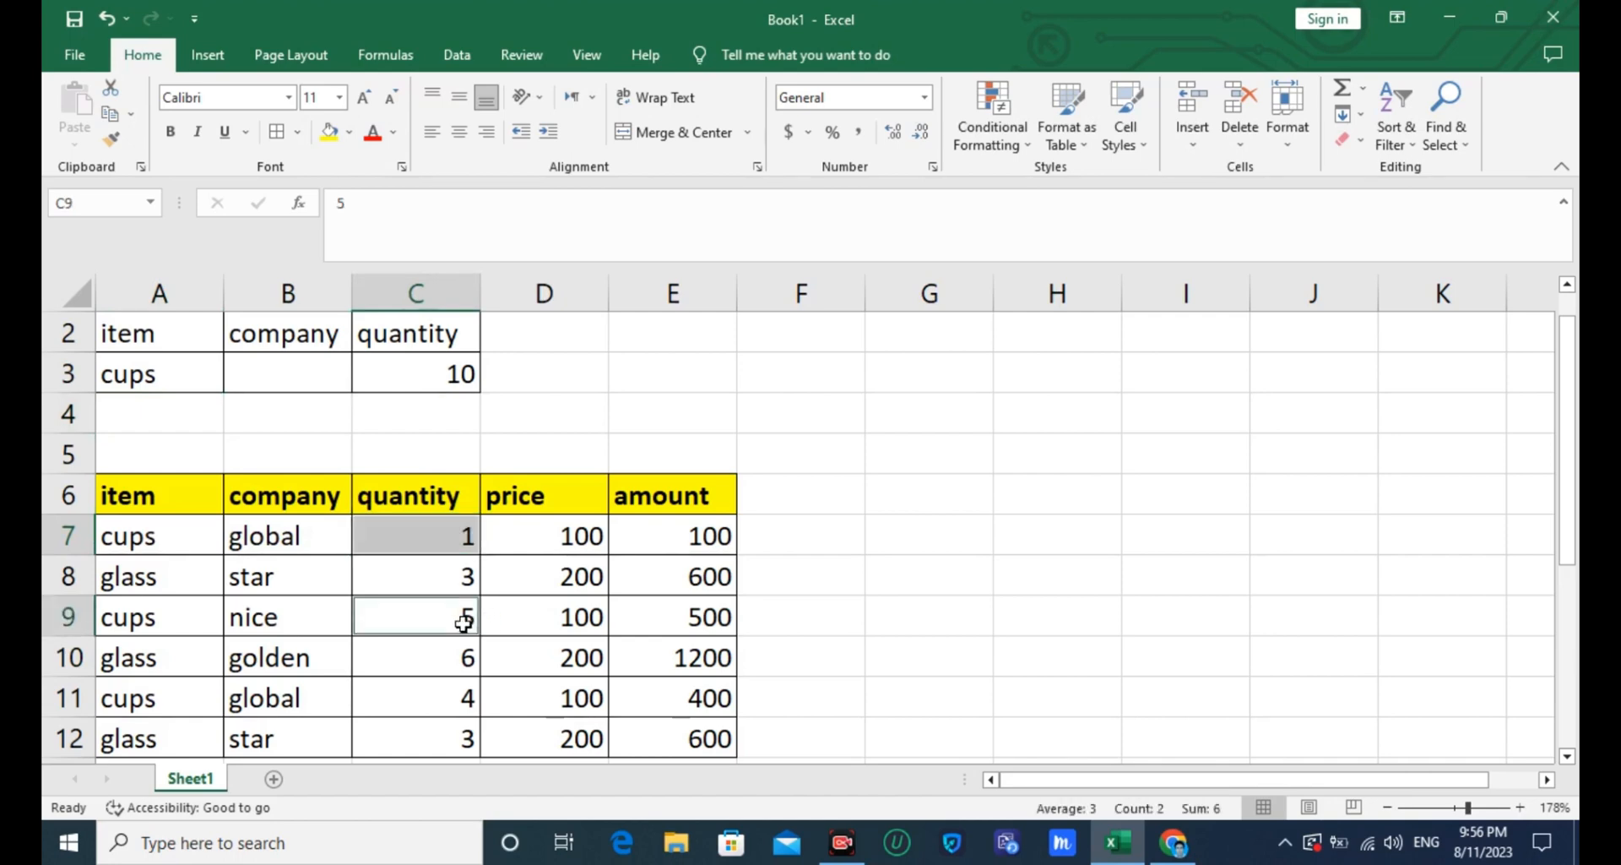
ctrl+click(461, 700)
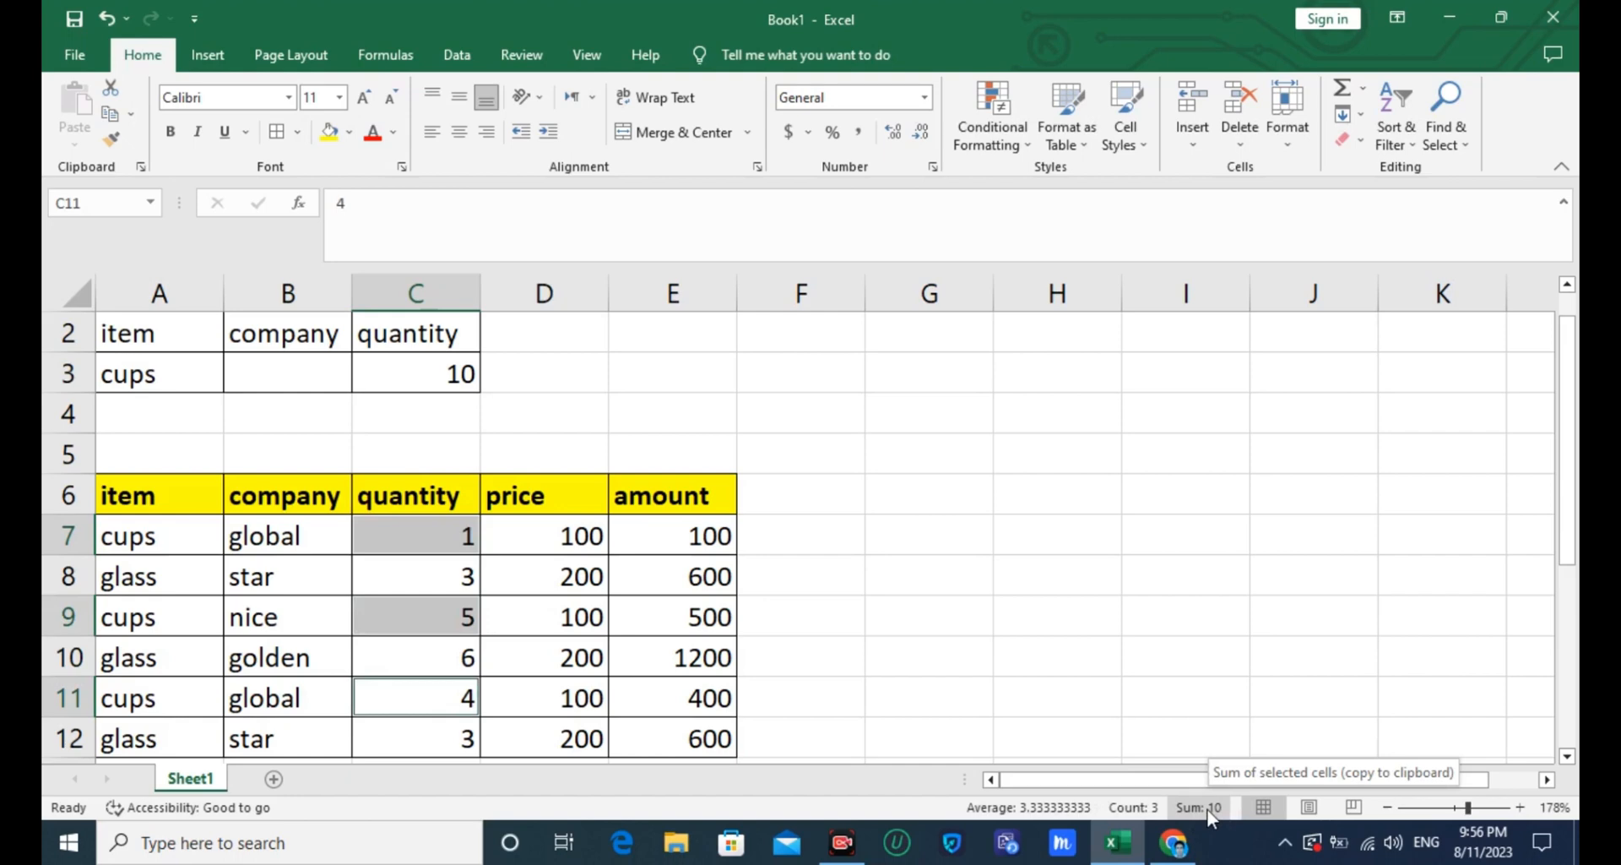
- Enter golden as the company criterion in B3 alongside the cups item criterion
click(267, 384)
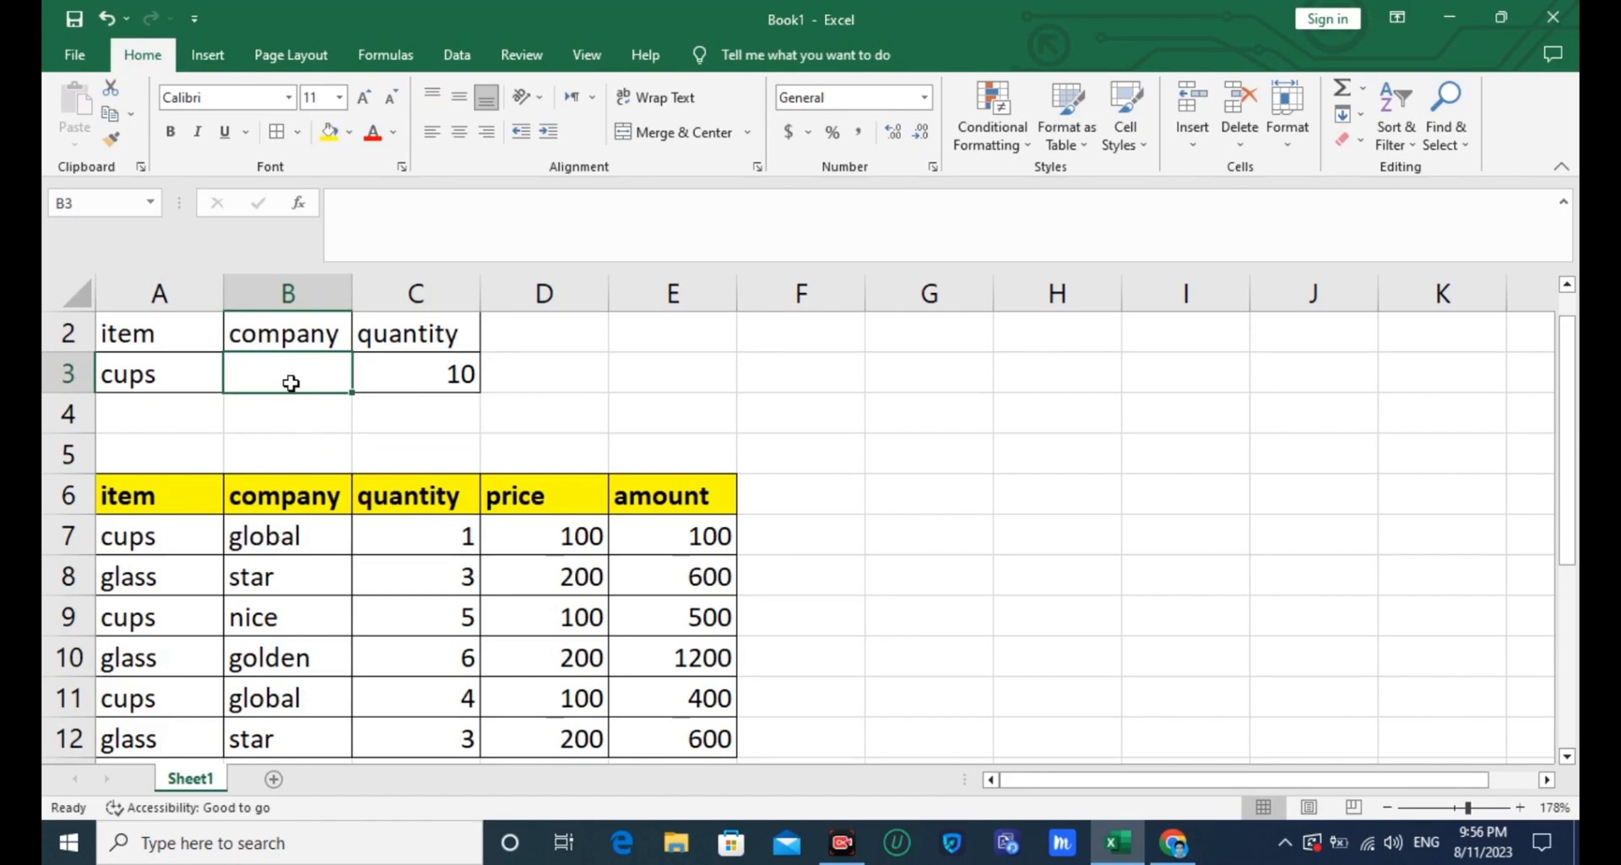
text(g)
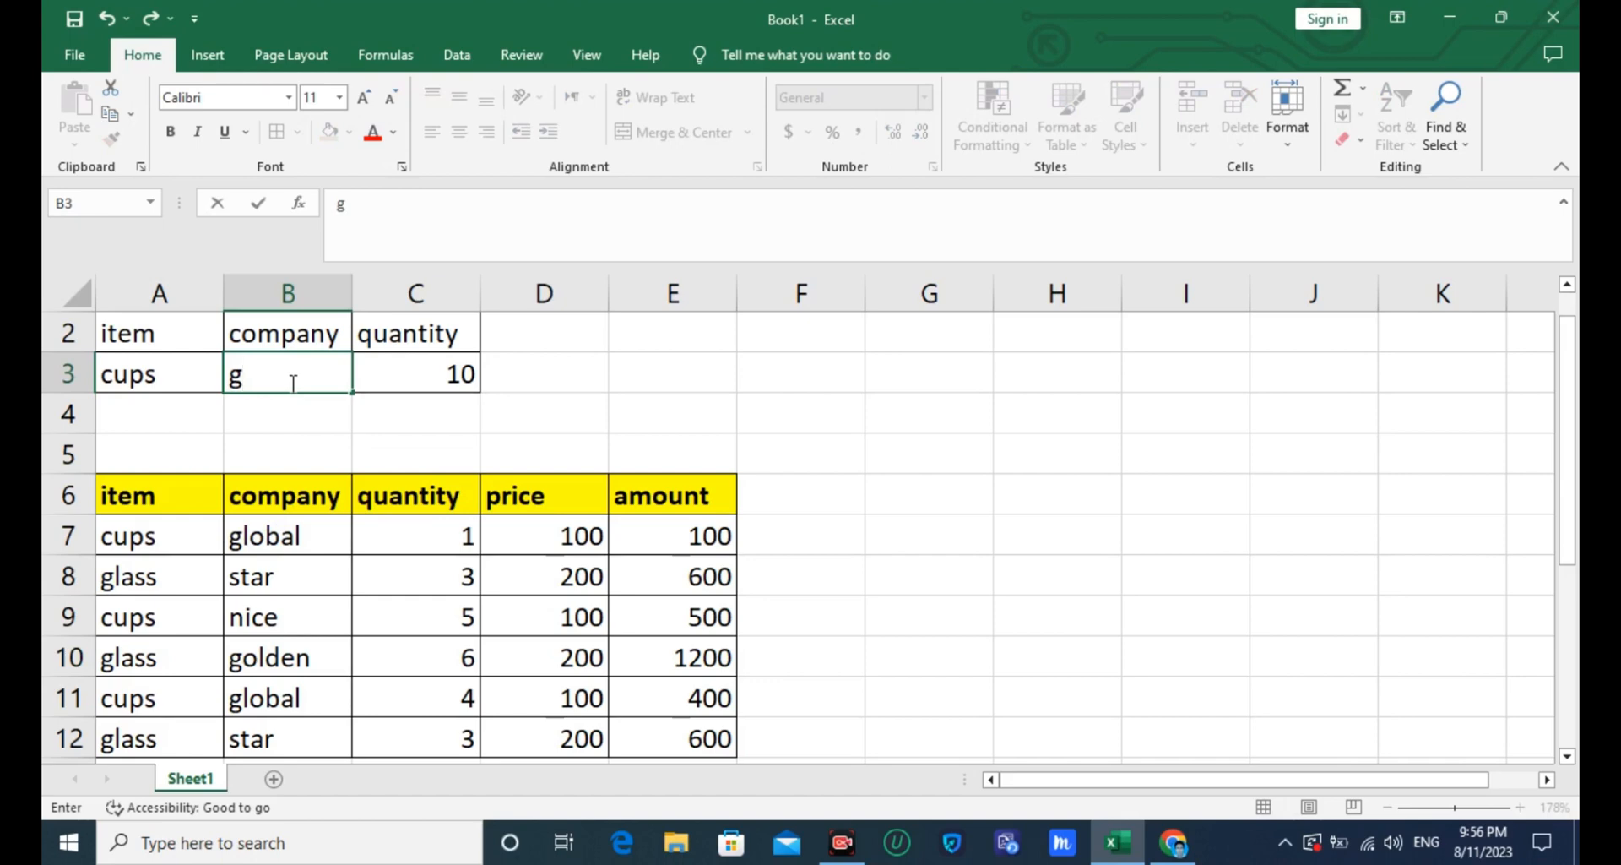
text(olden)
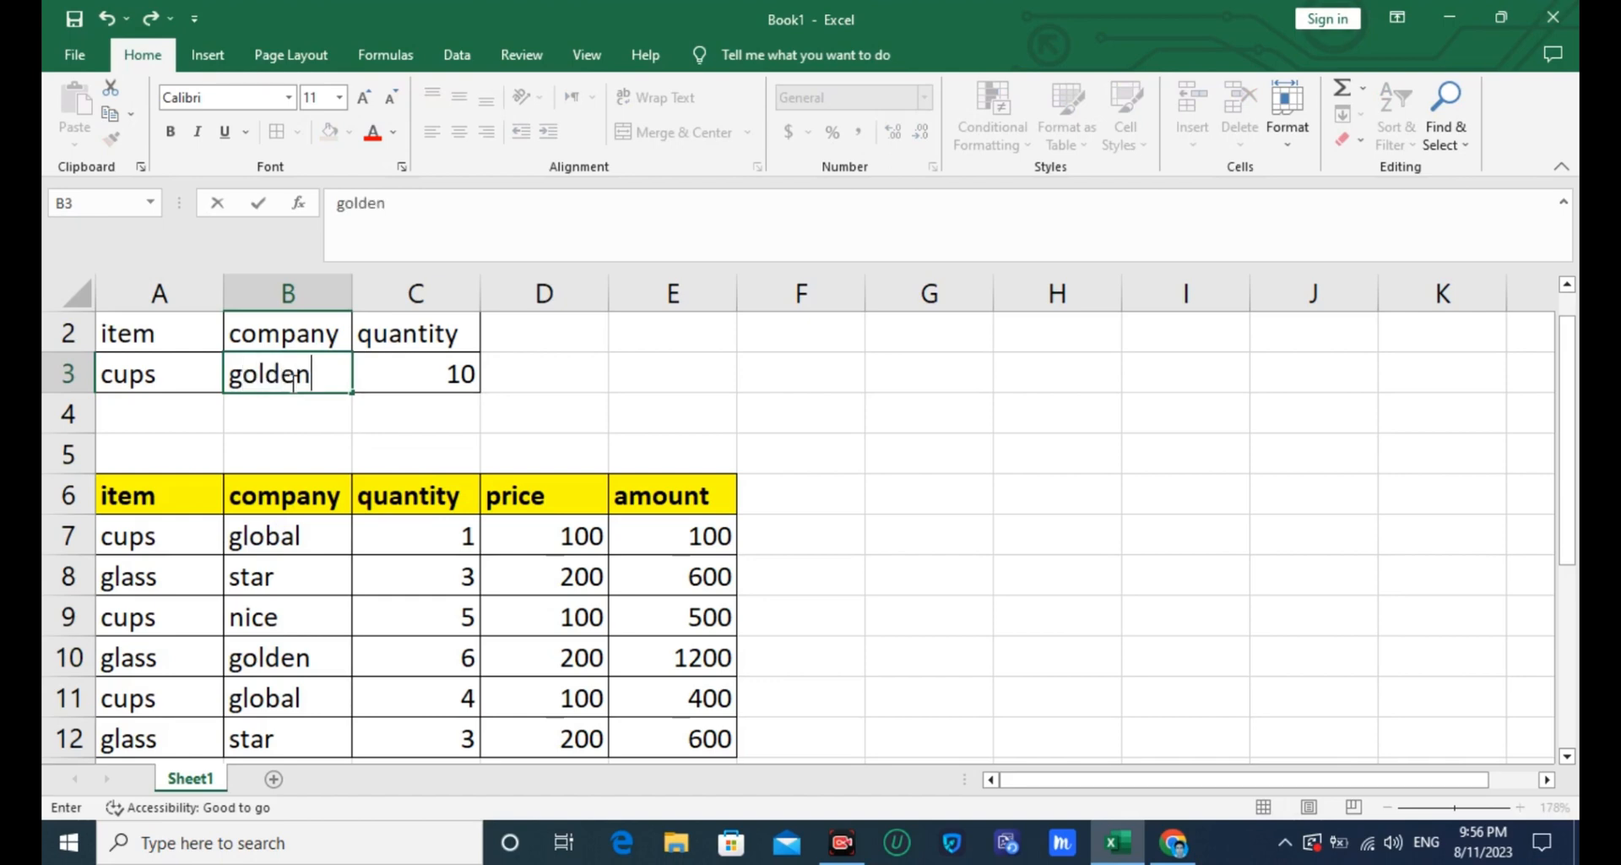
click(296, 416)
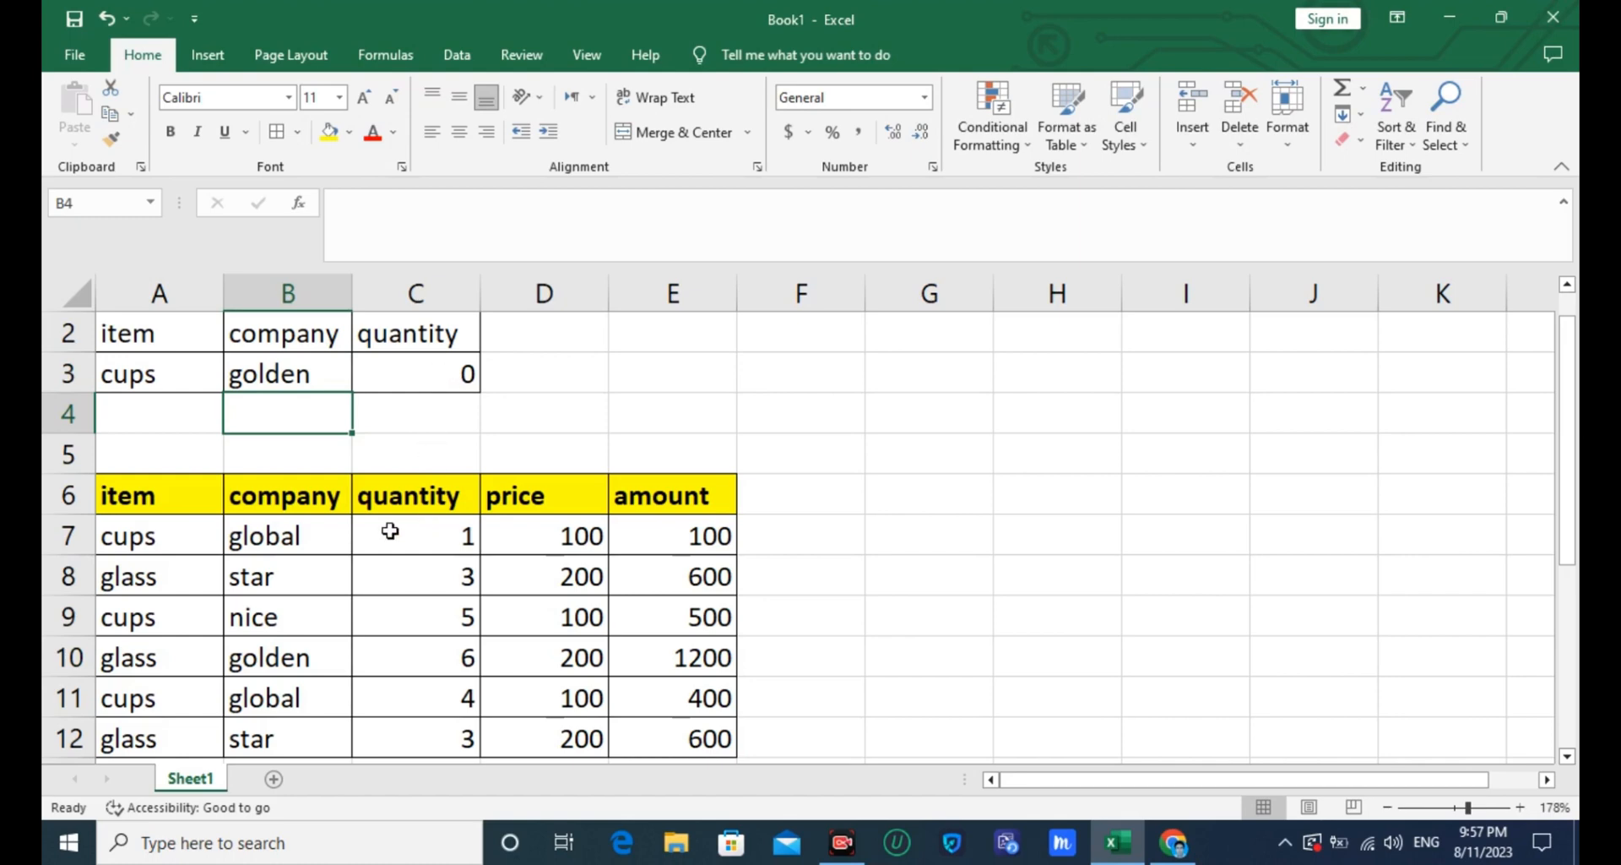
- Change the company criterion in B3 to global
click(315, 372)
double_click(315, 371)
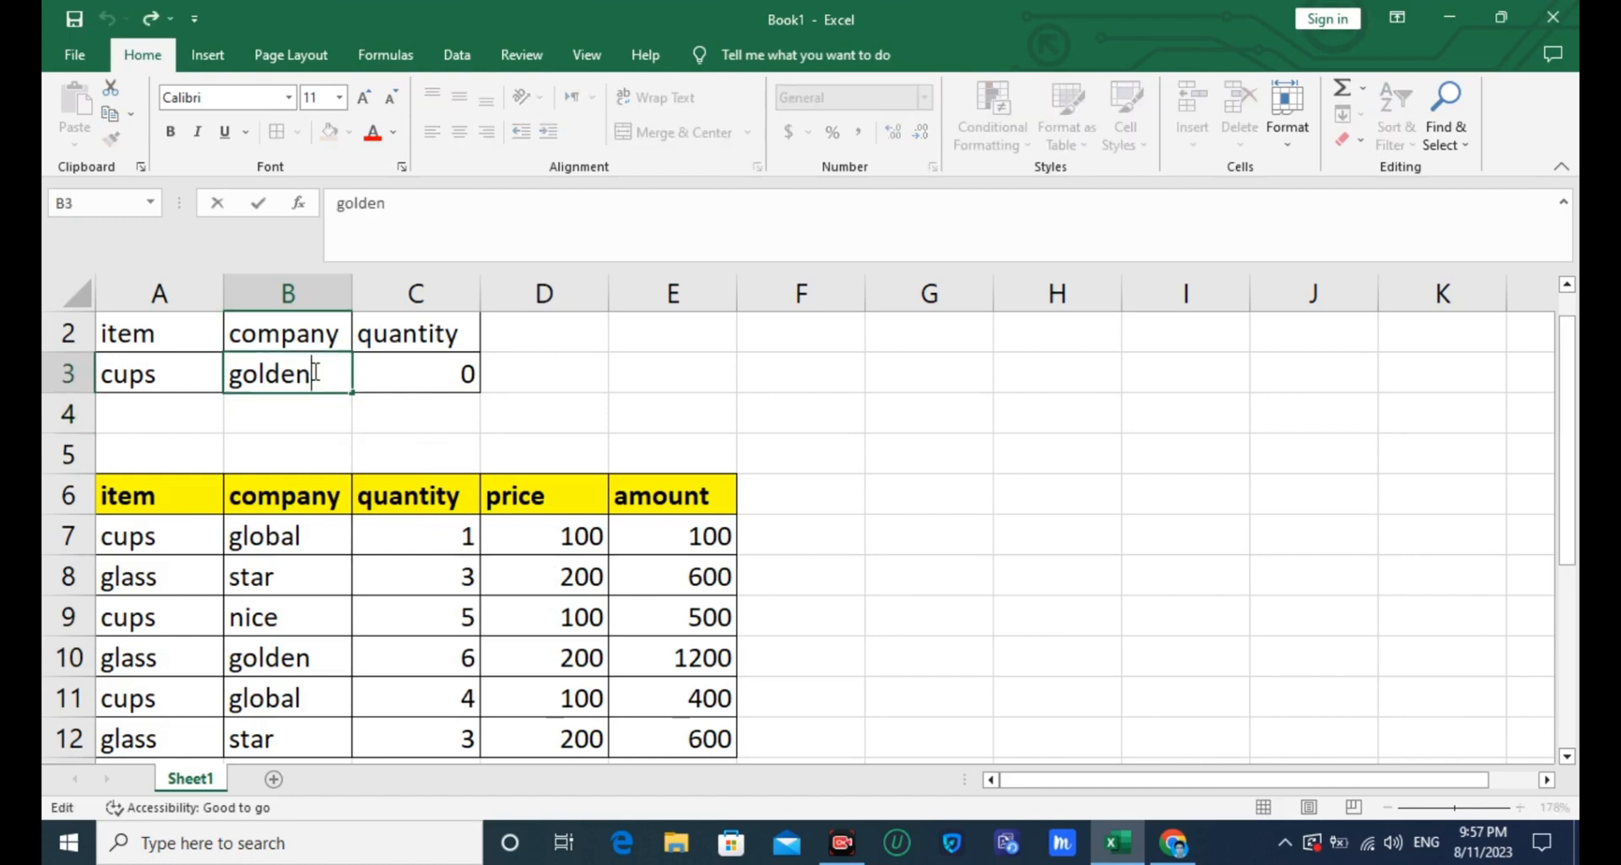
key(BackSpace)
key(BackSpace)
key(BackSpace)
key(BackSpace)
key(BackSpace)
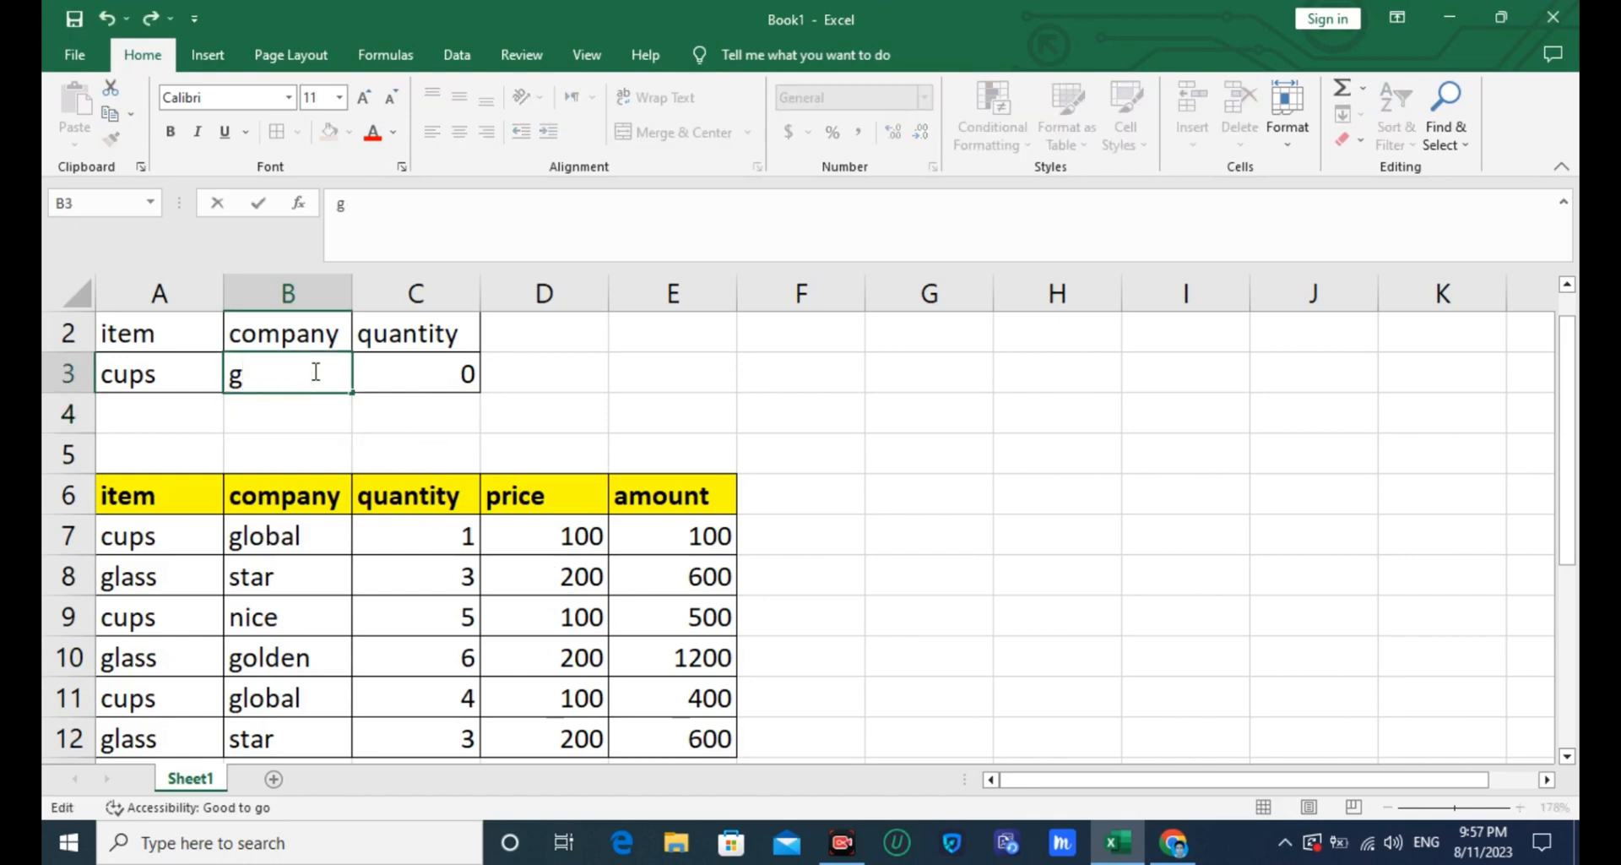
text(o)
key(BackSpace)
text(lobal)
key(Return)
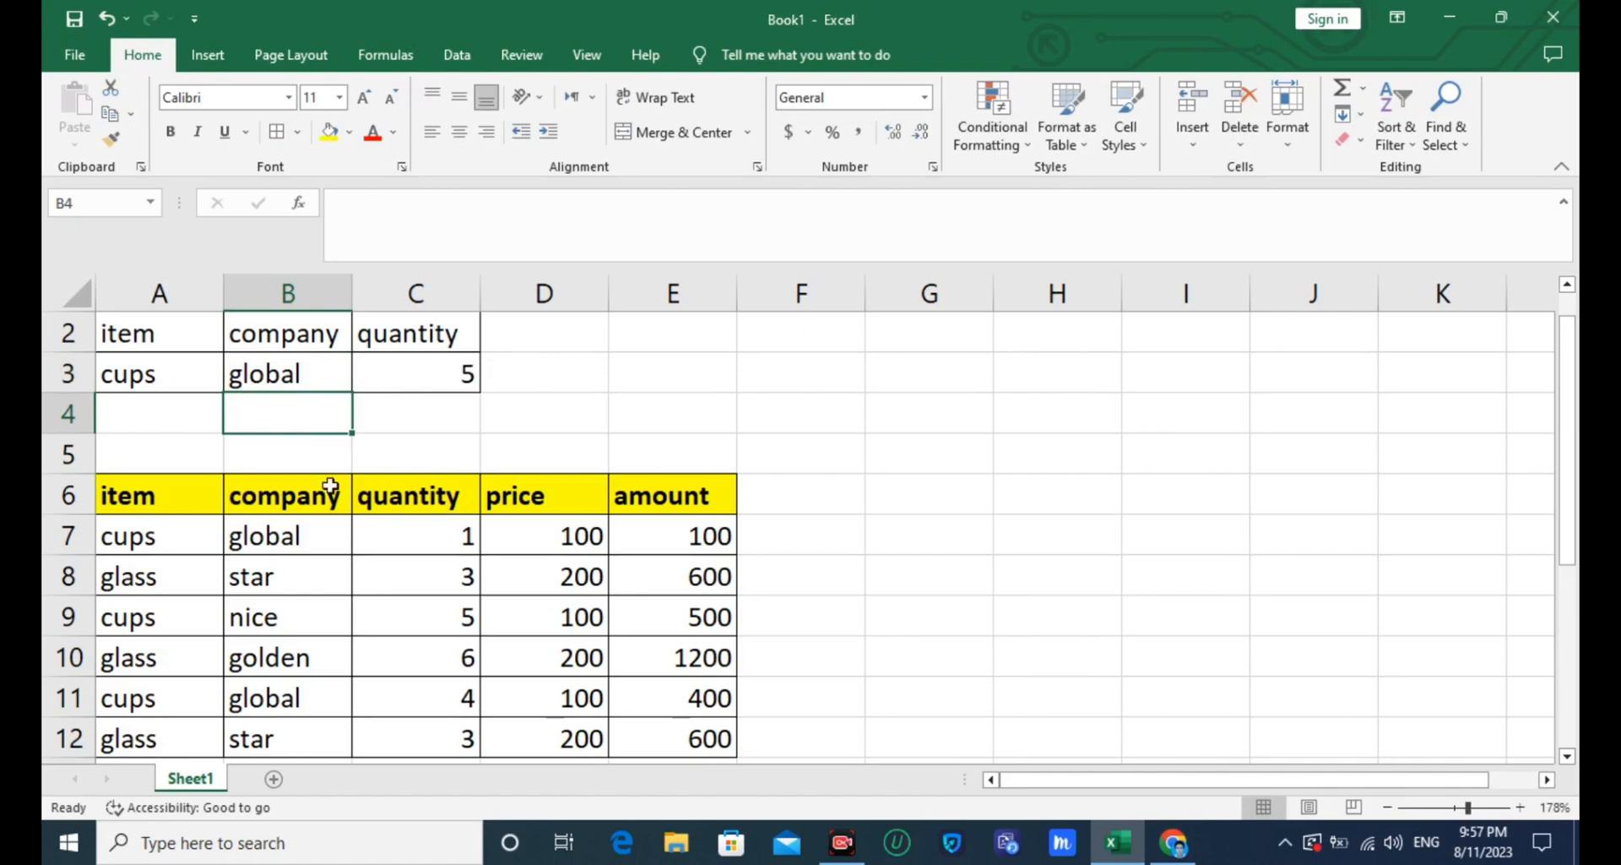
- Select the quantities of cups from global in C7 and C11 to compare their sum with the DSUM result
click(266, 537)
click(428, 536)
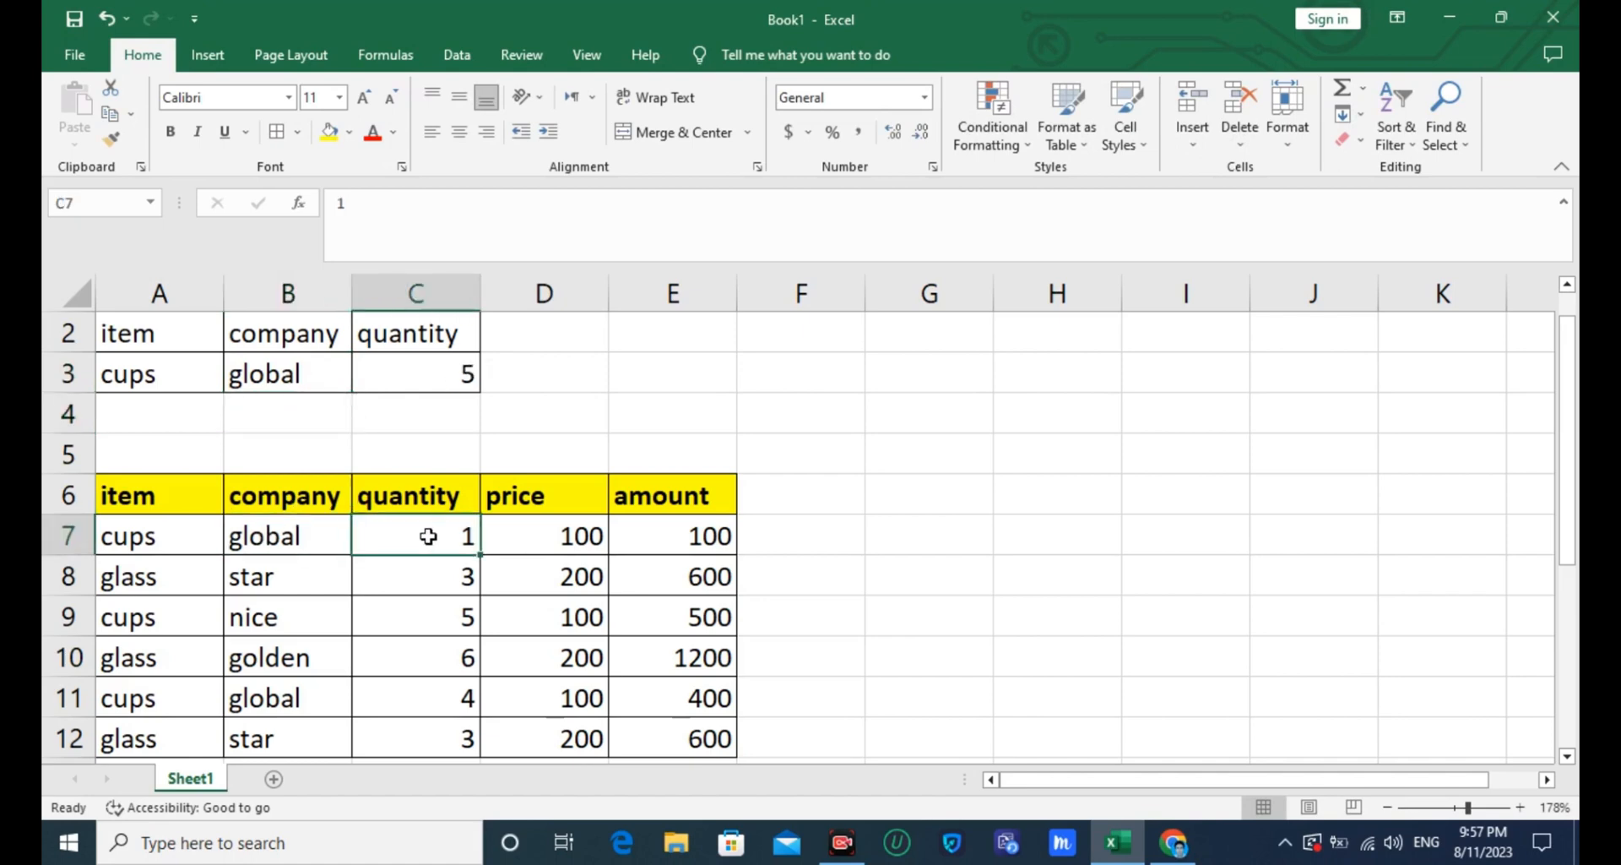
ctrl+click(453, 699)
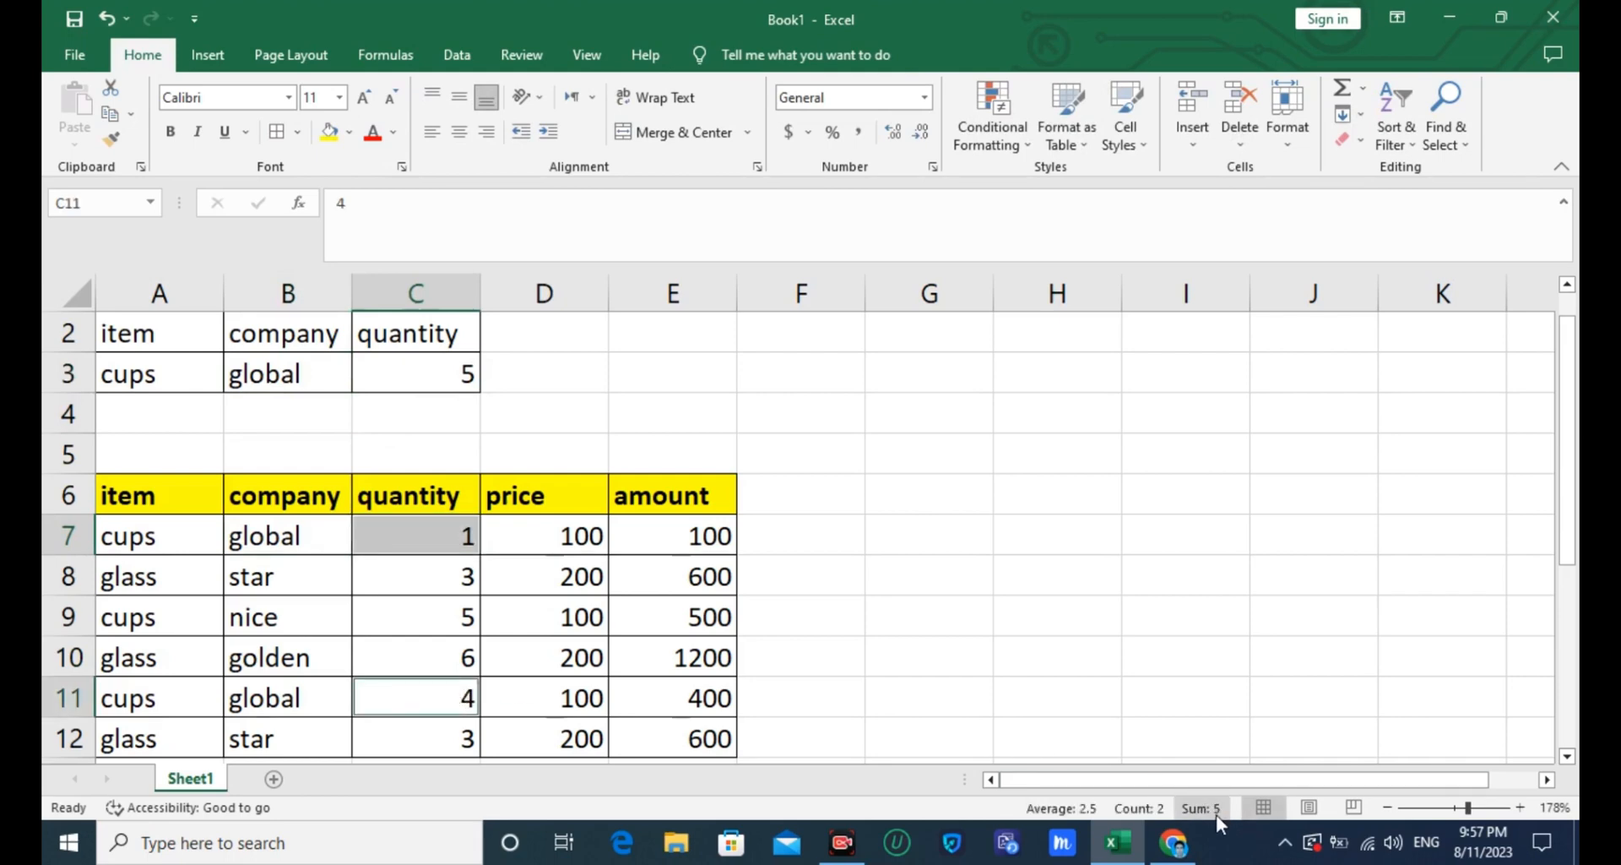
- Replace the company criterion in B3 with nice
click(292, 373)
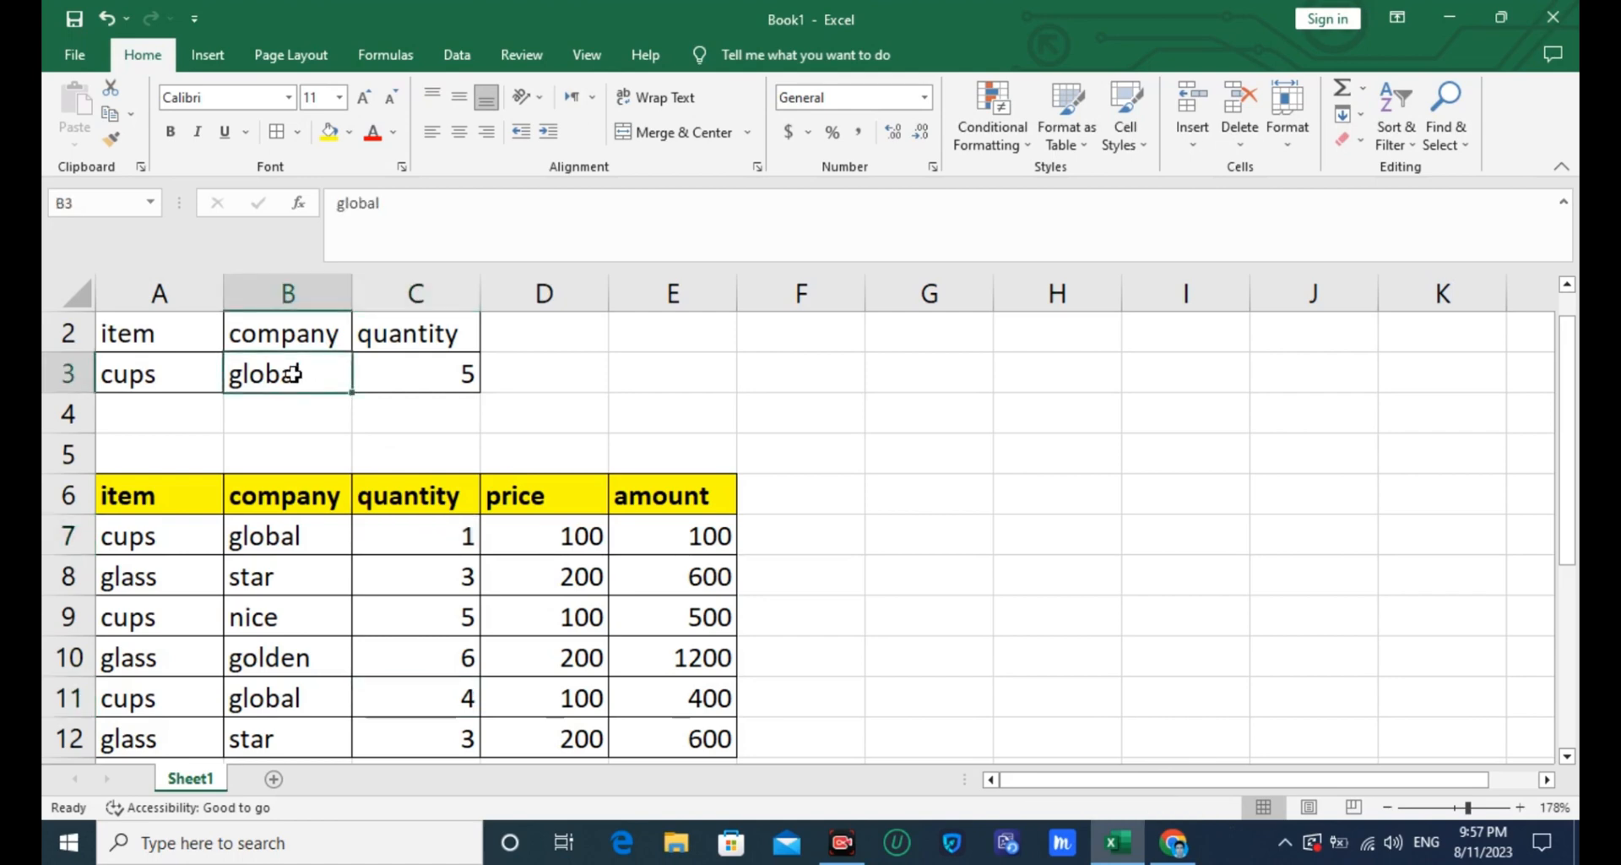
text(n)
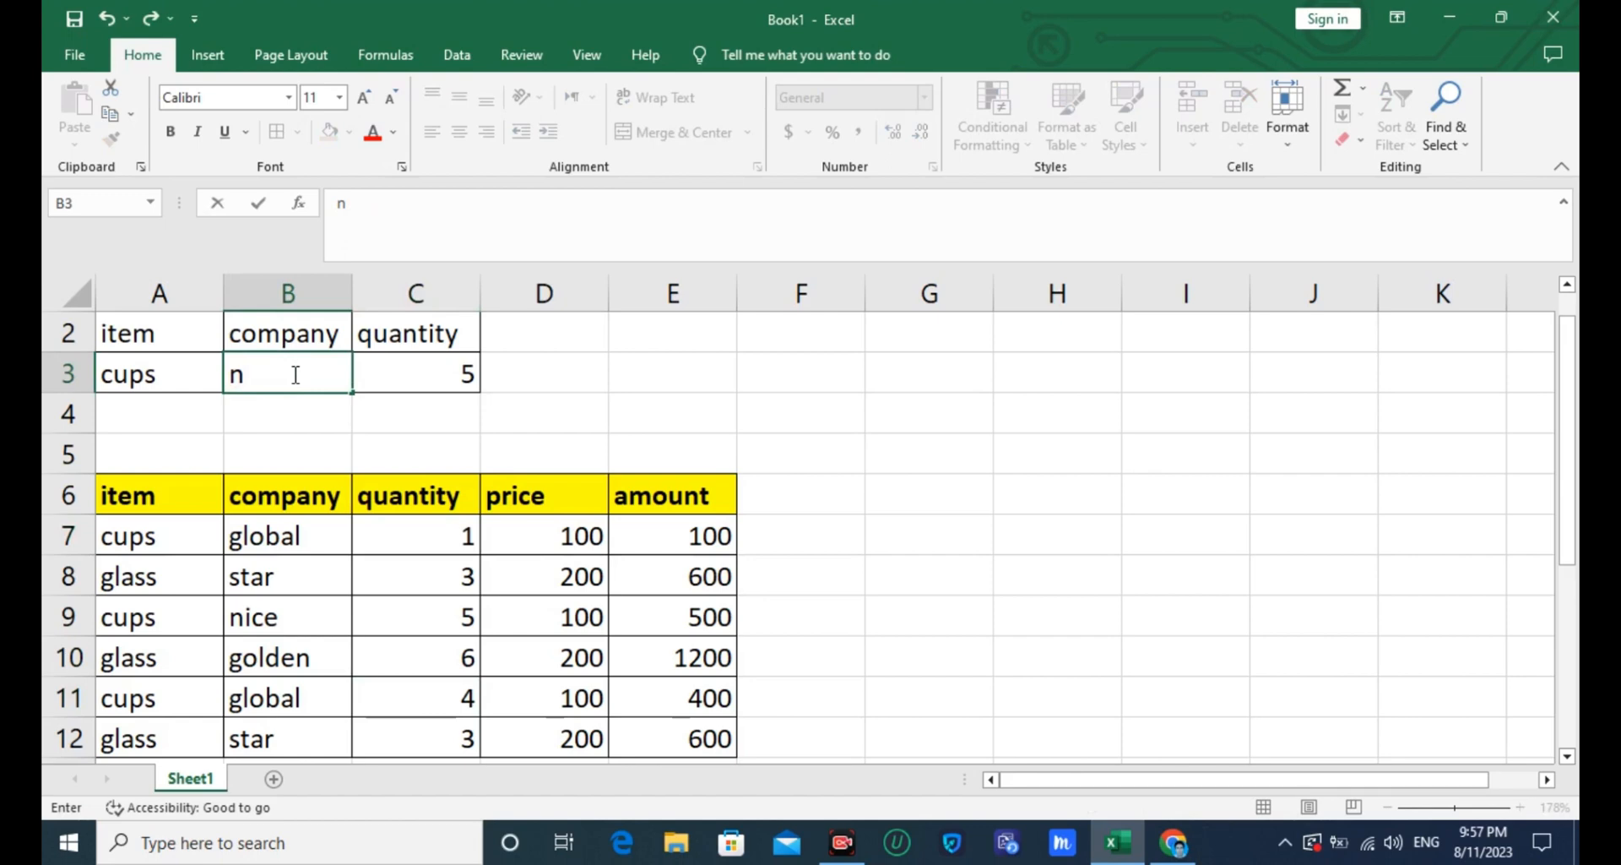
text(ice)
click(291, 418)
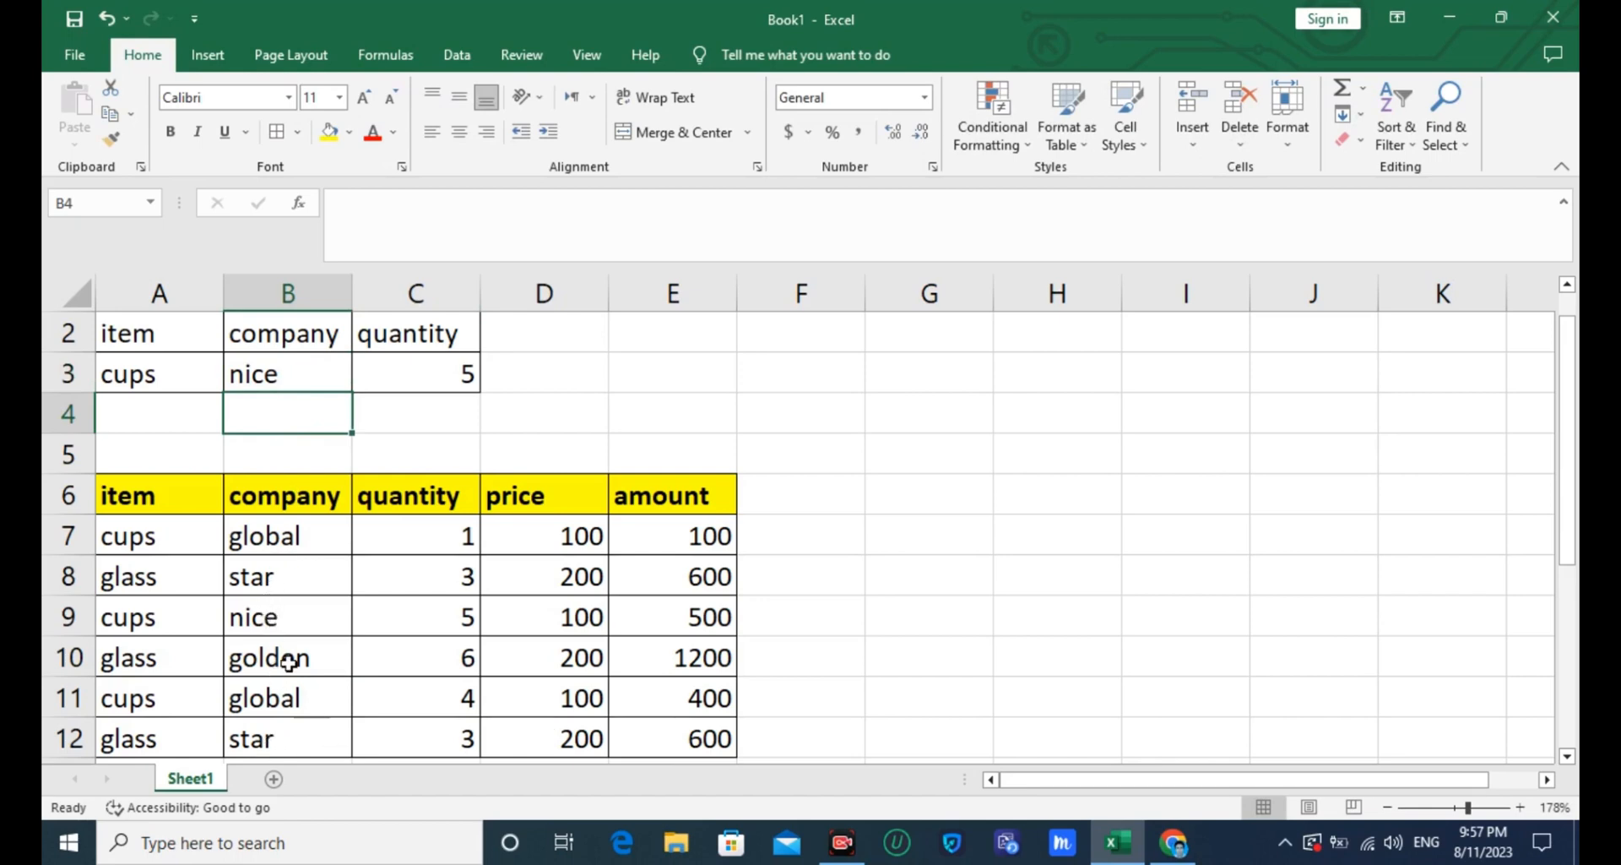
- Replace the item criterion in A3 with glass
click(158, 374)
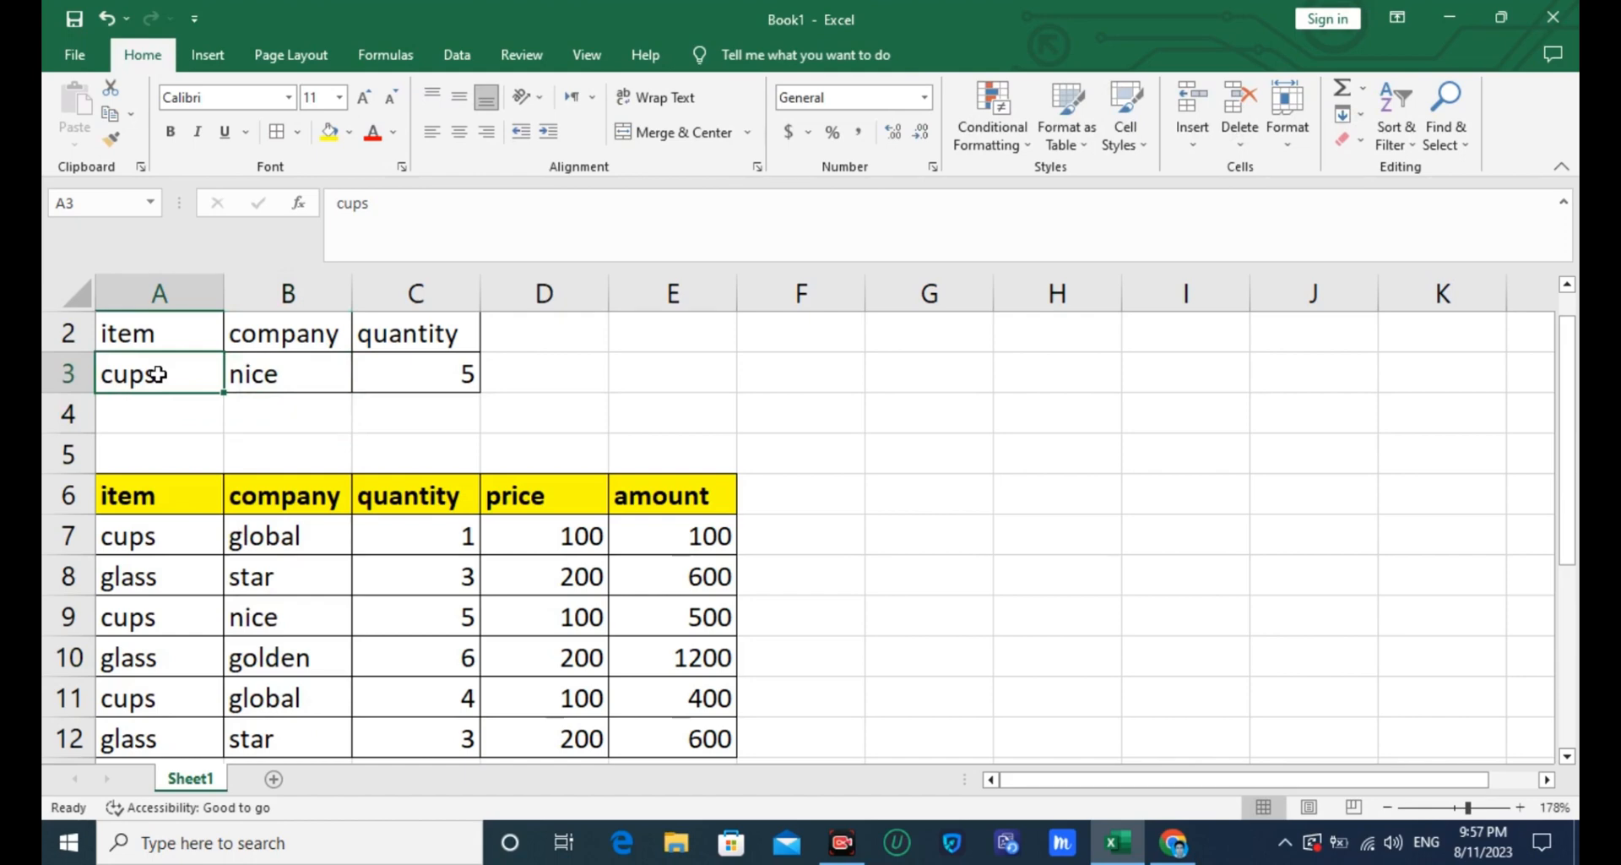
text(glass)
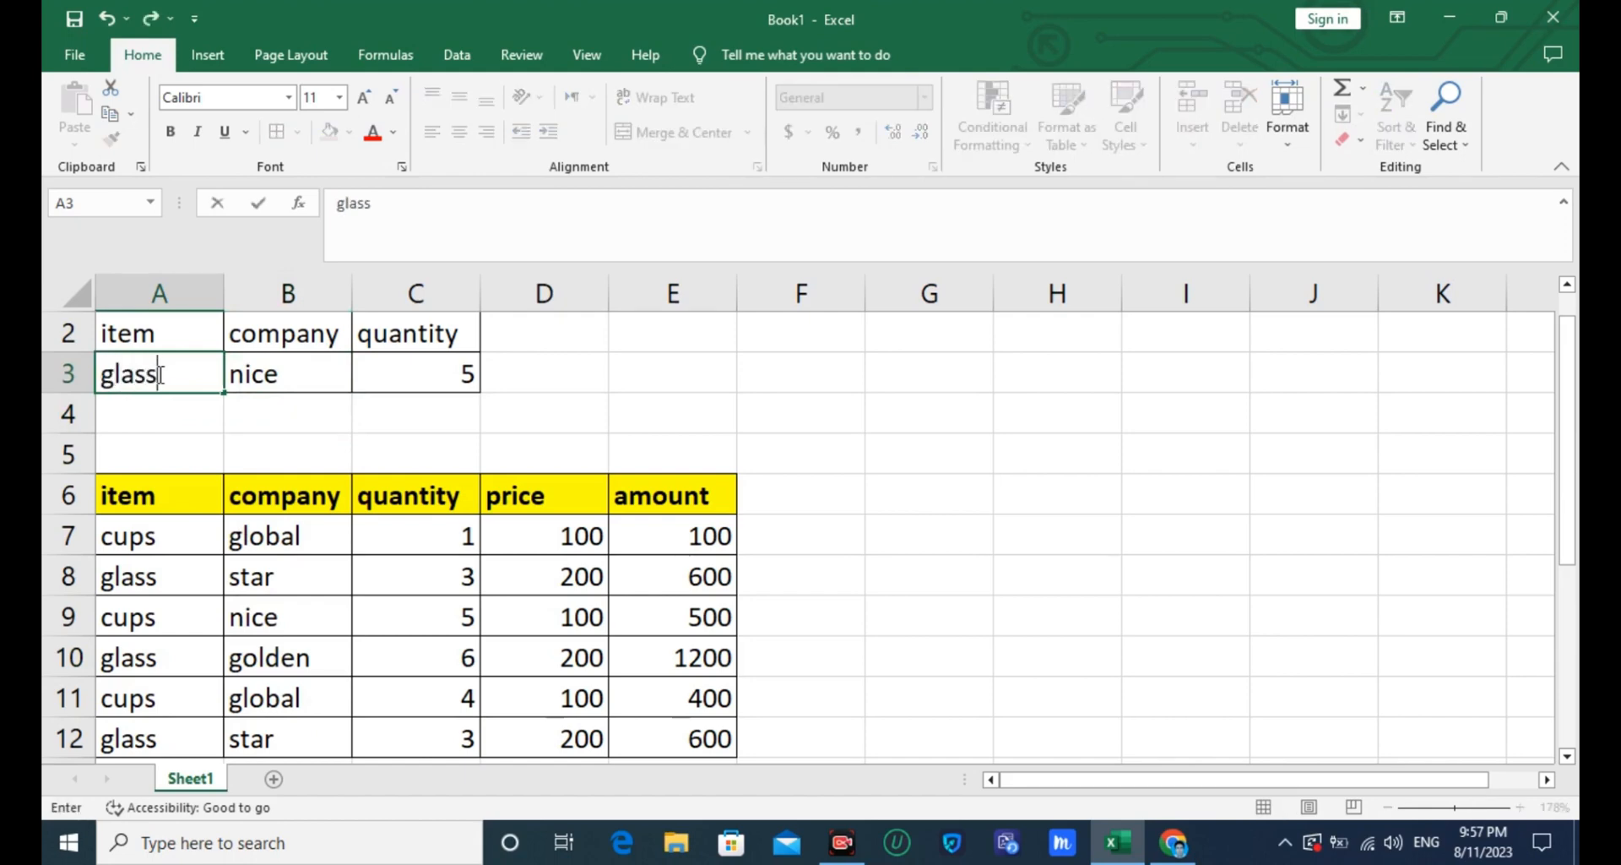
click(159, 428)
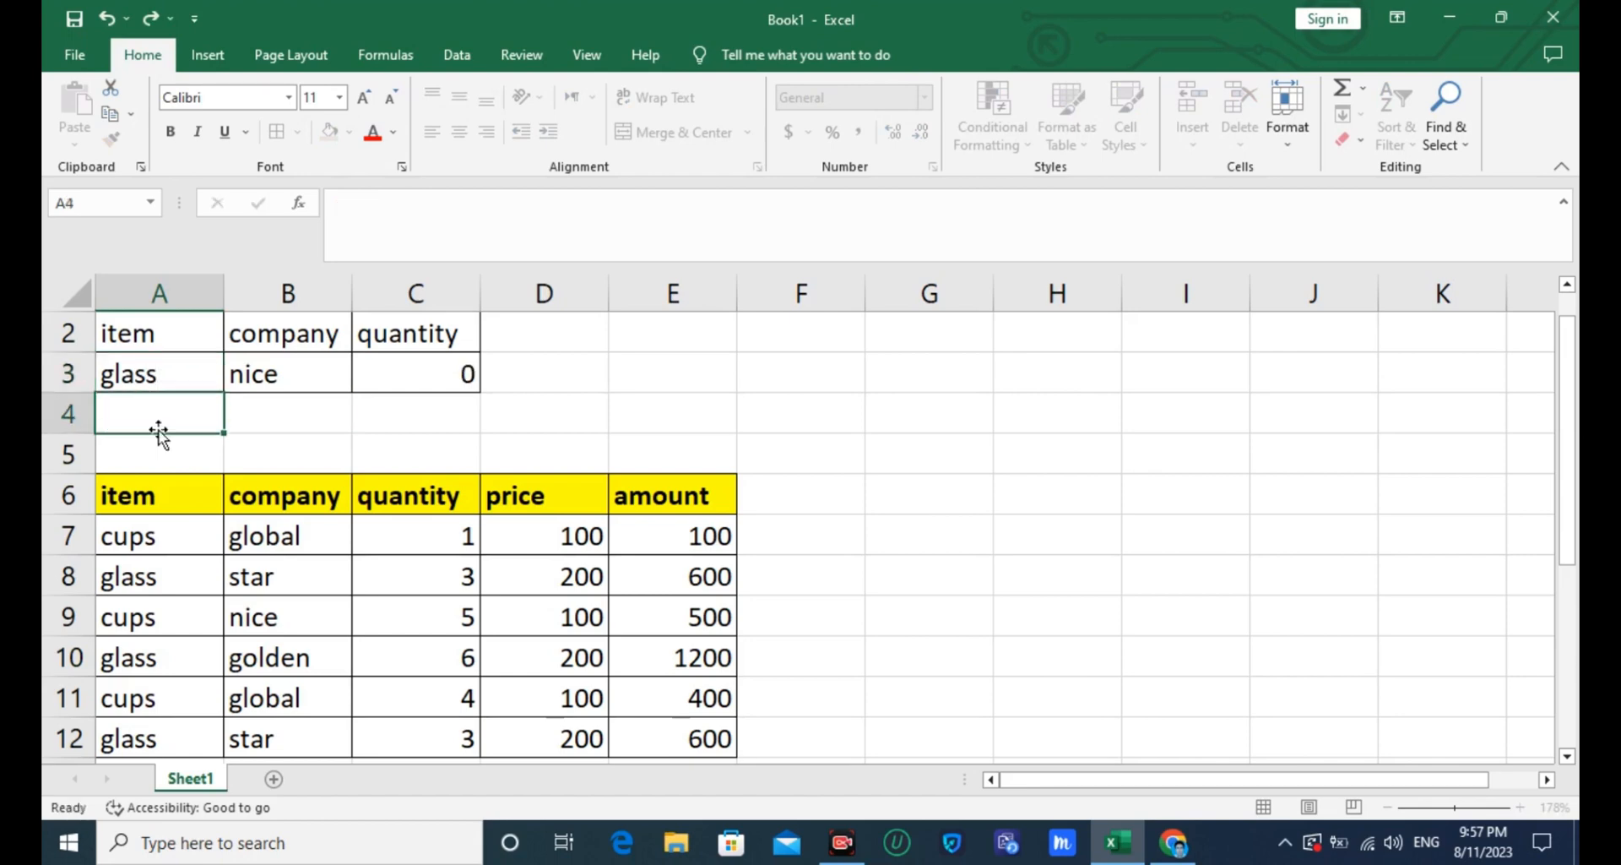
- Change the company criterion in B3 to star to total the glass quantities for that company
click(273, 381)
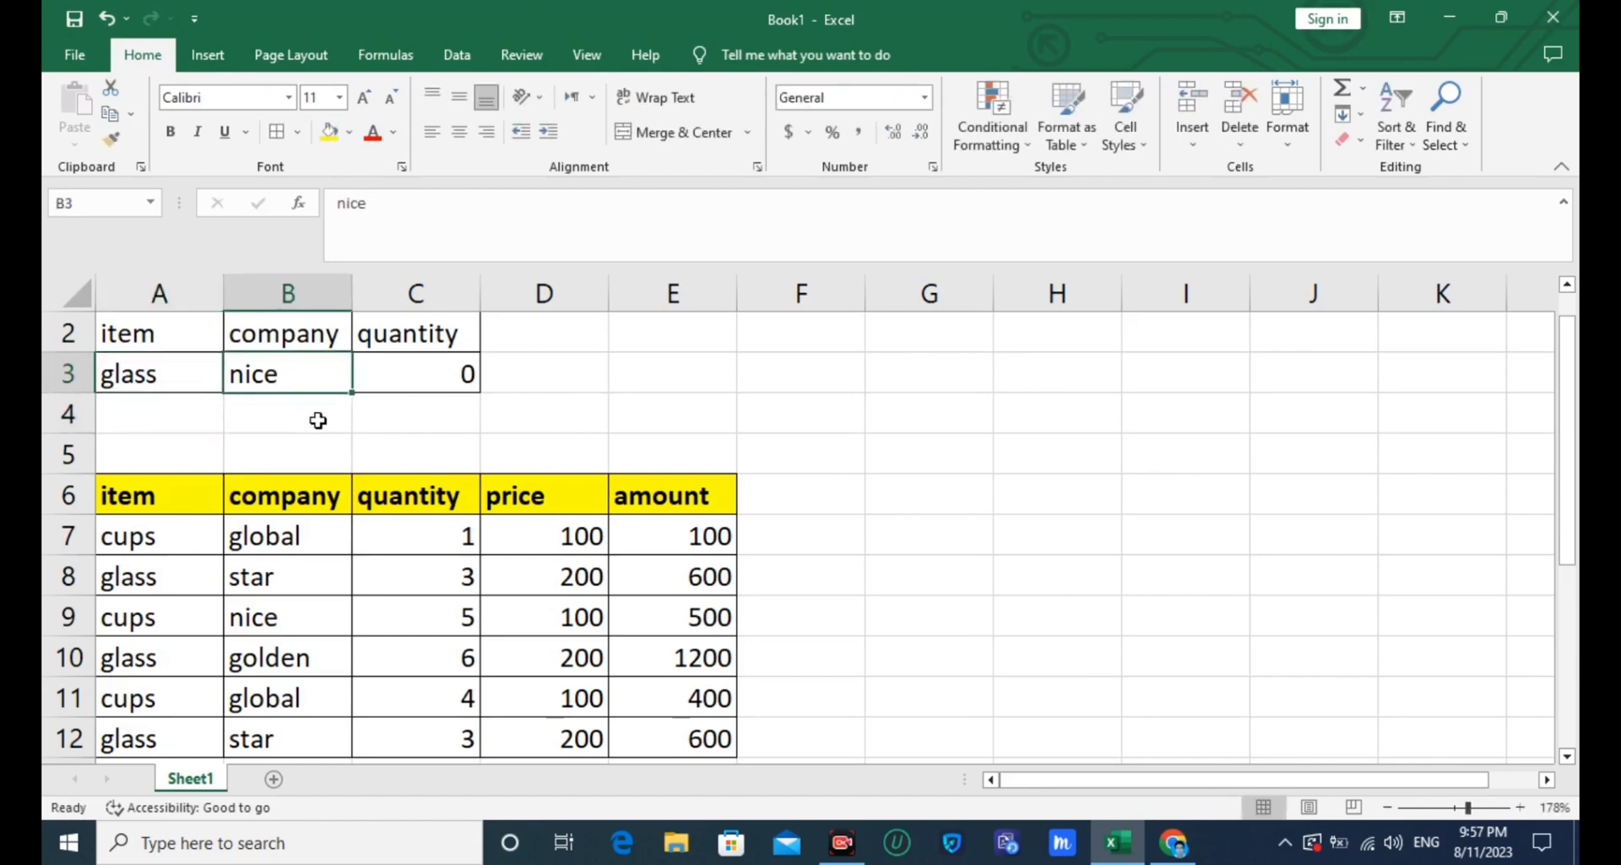
text(star)
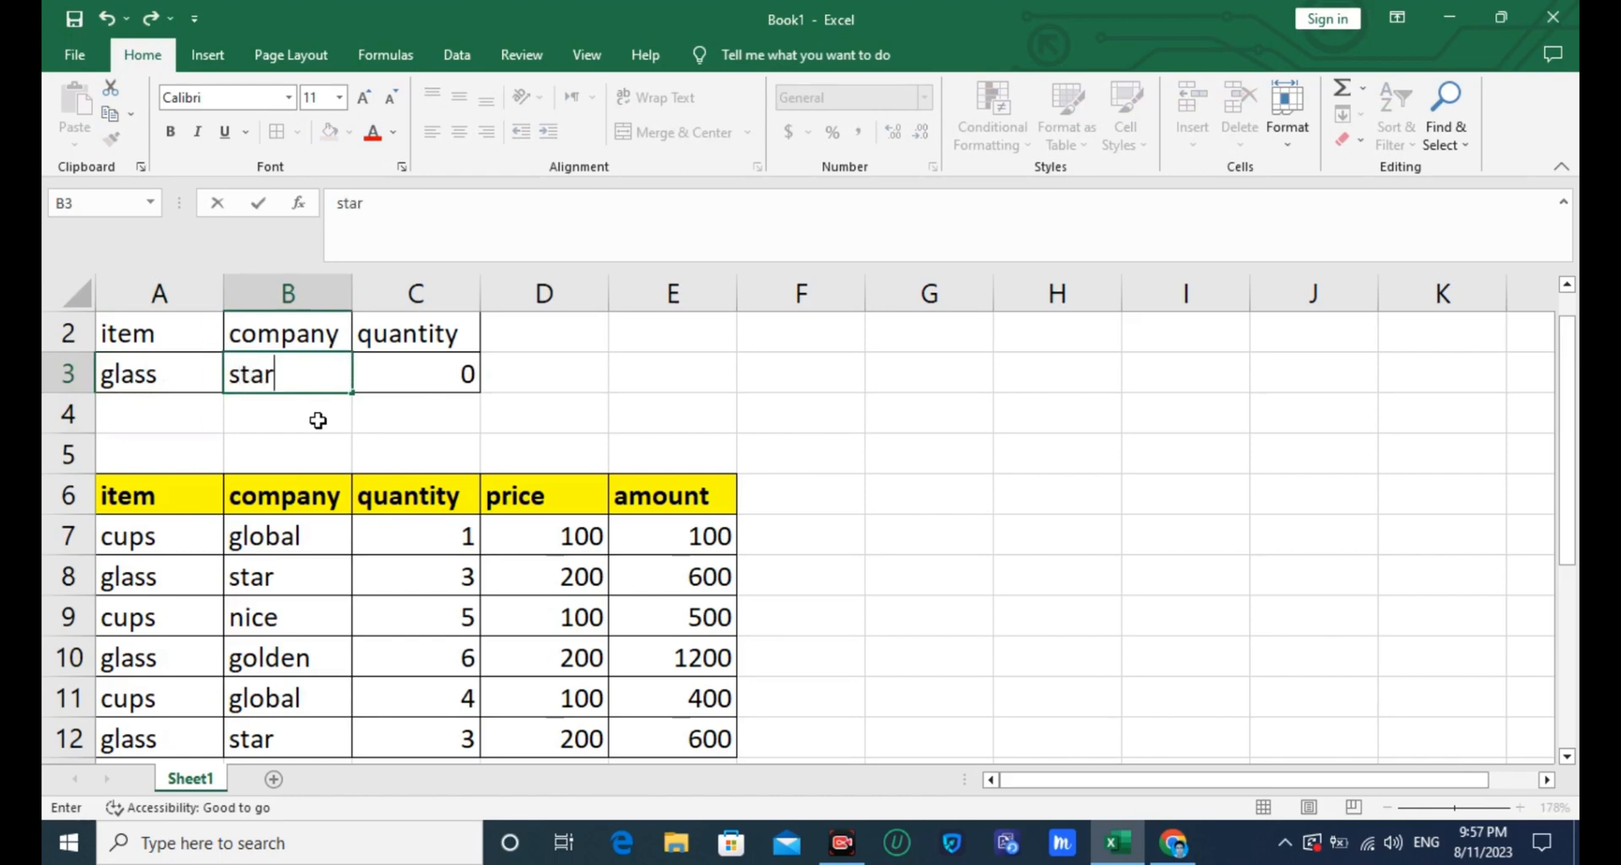
click(318, 419)
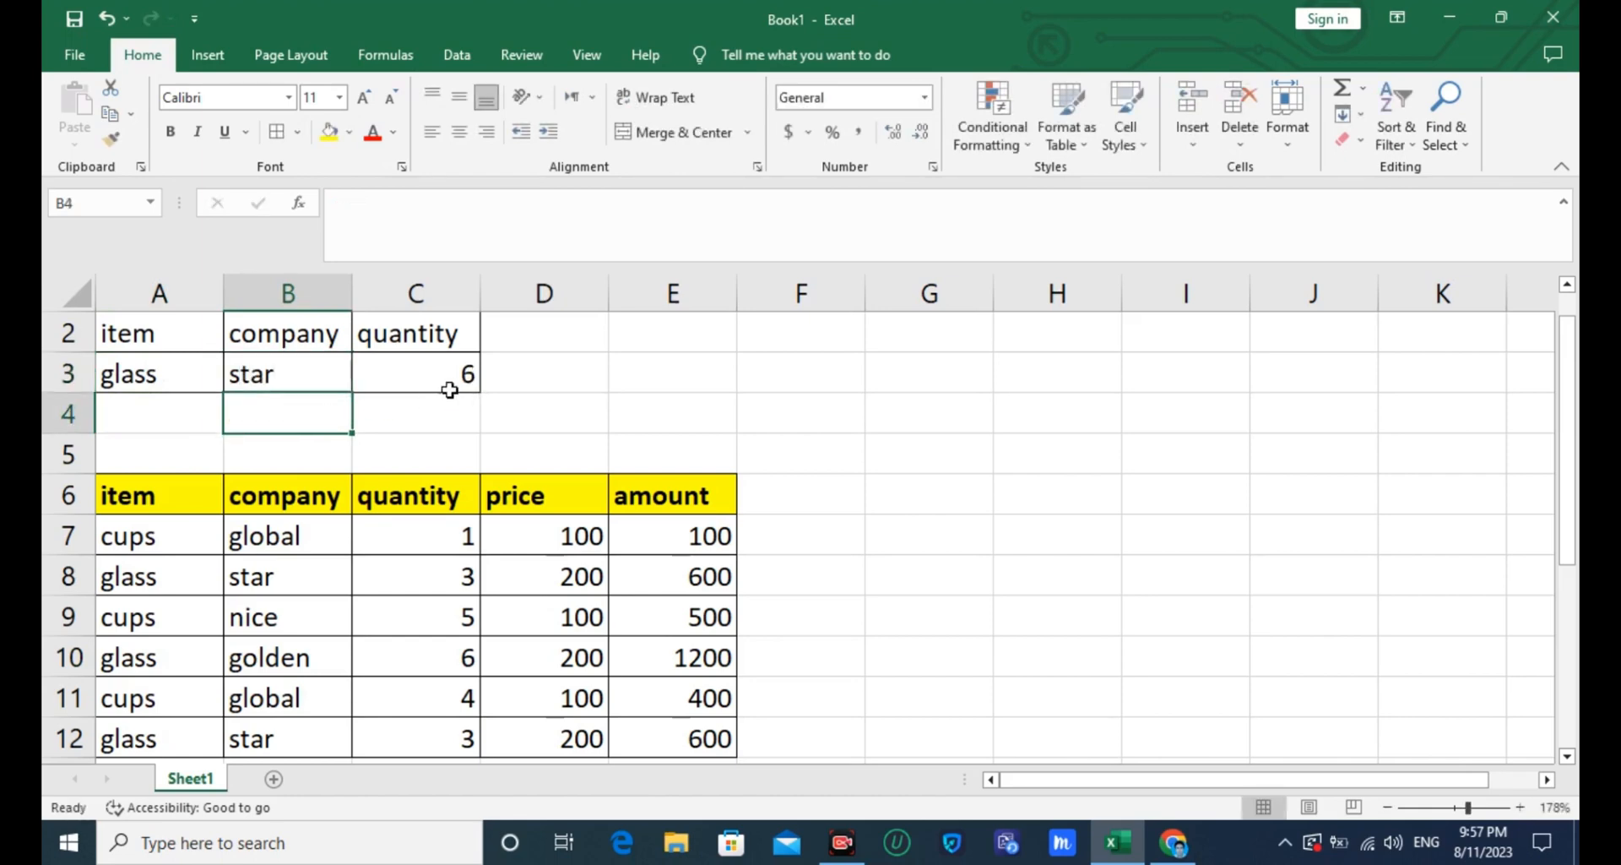
- Replace the company criterion in B3 with golden and select the matching glass quantity in C10 to compare it with the DSUM result
click(271, 381)
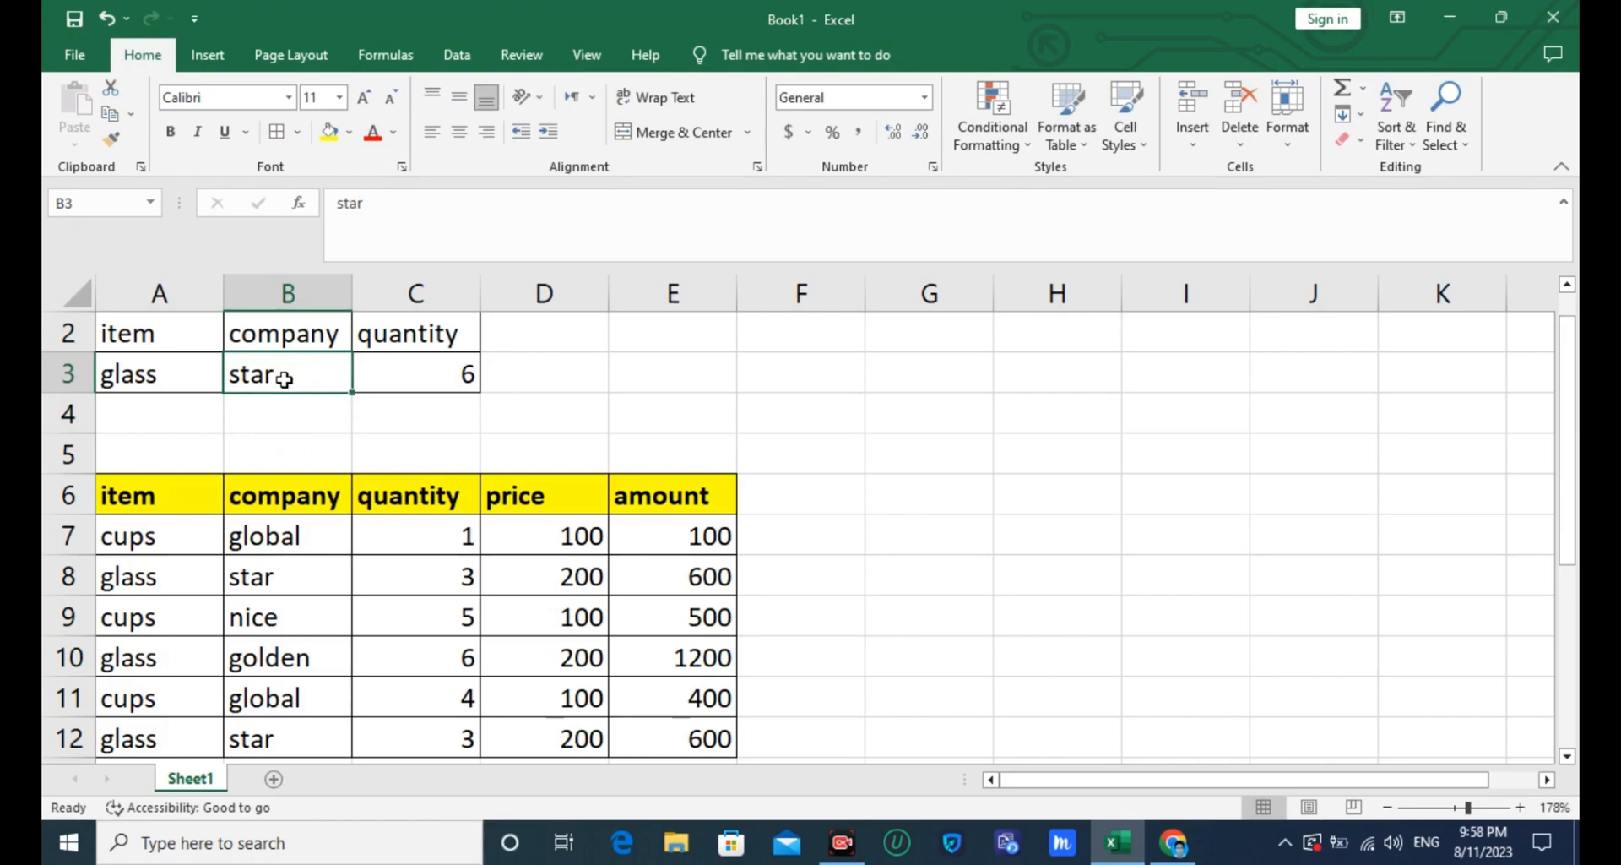
text(g)
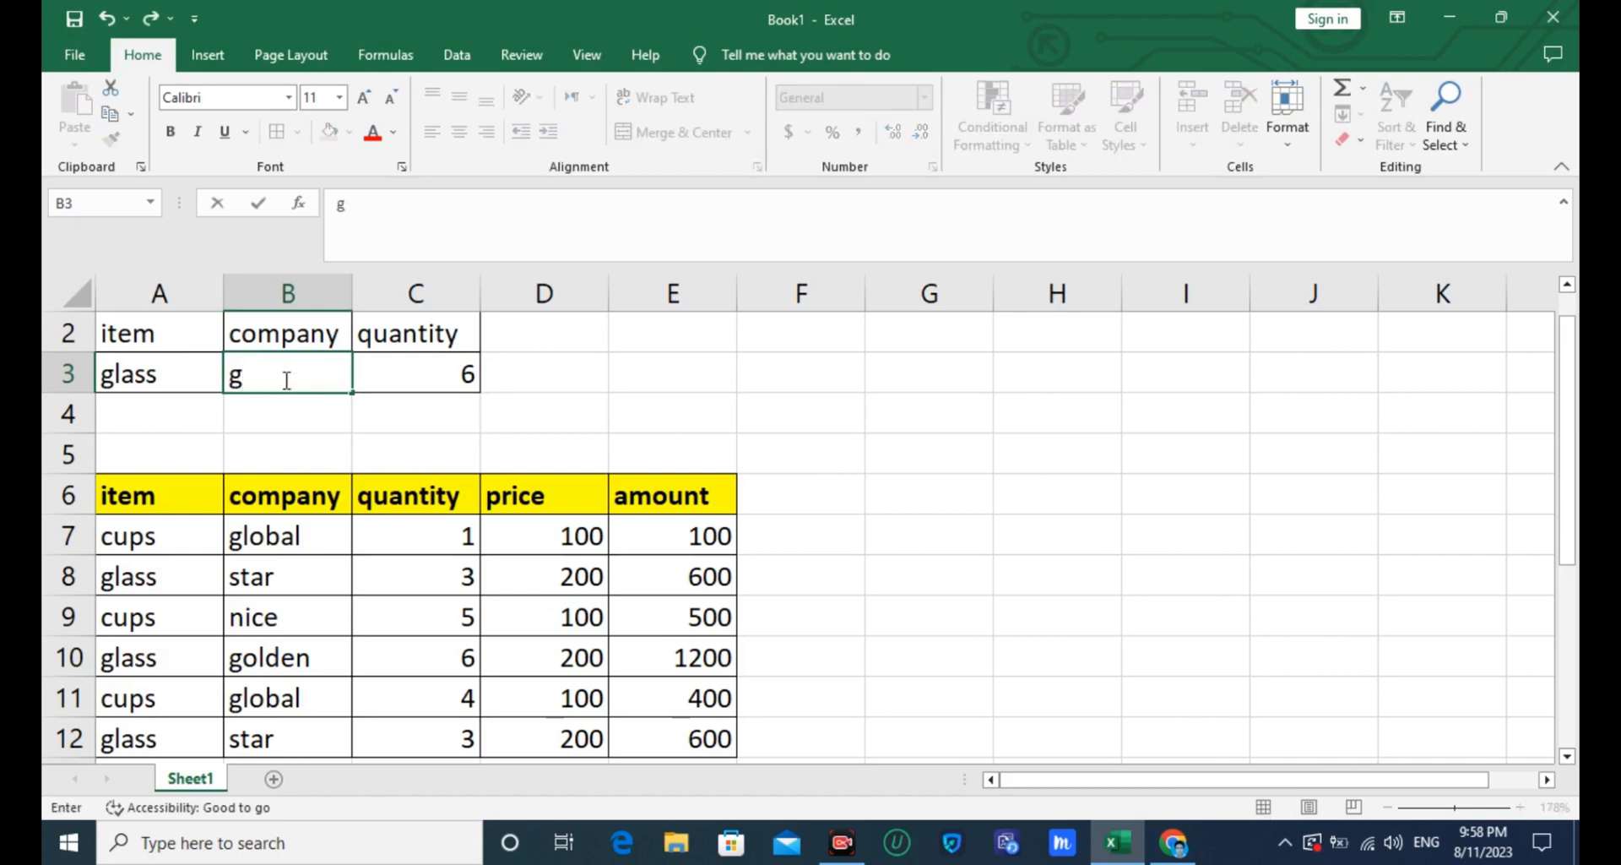
text(olden)
click(282, 413)
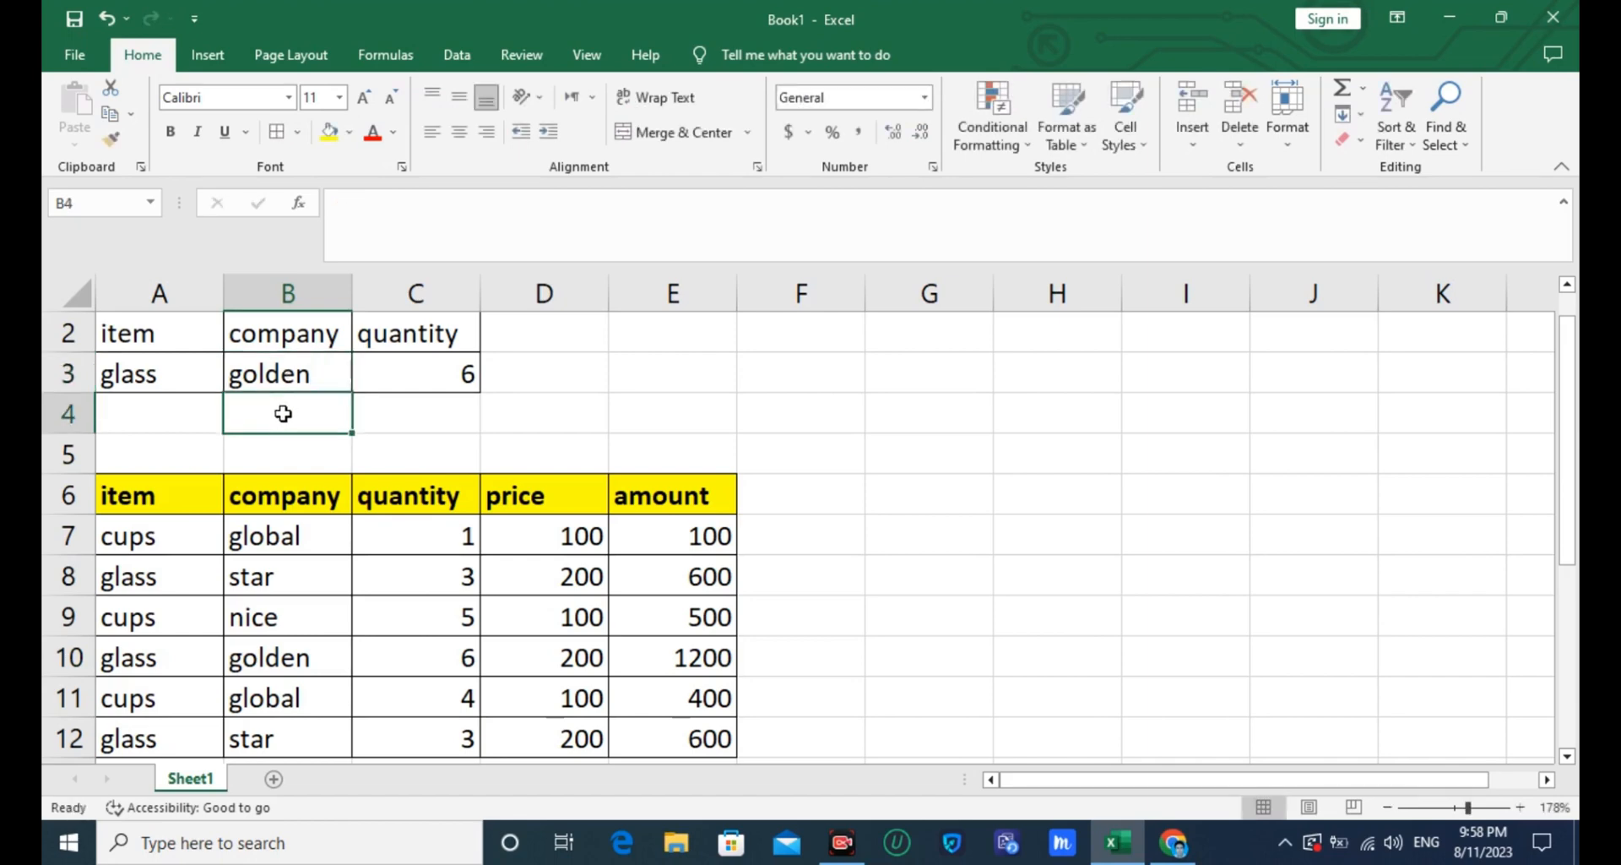
click(422, 667)
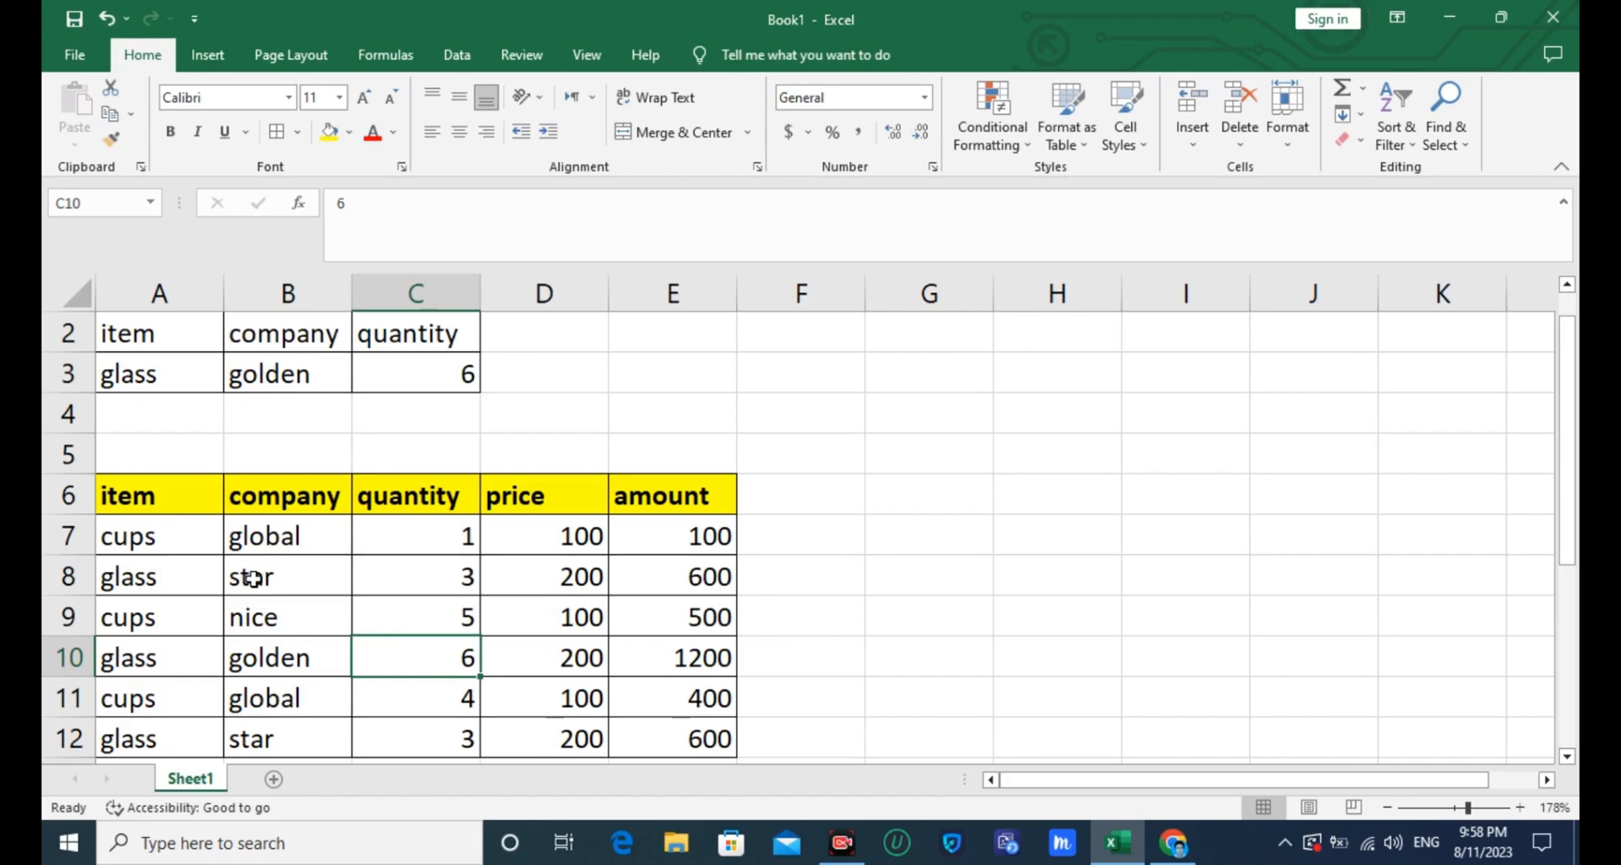
- Change the company of the glass entry in B12 of the item table to golden
click(267, 742)
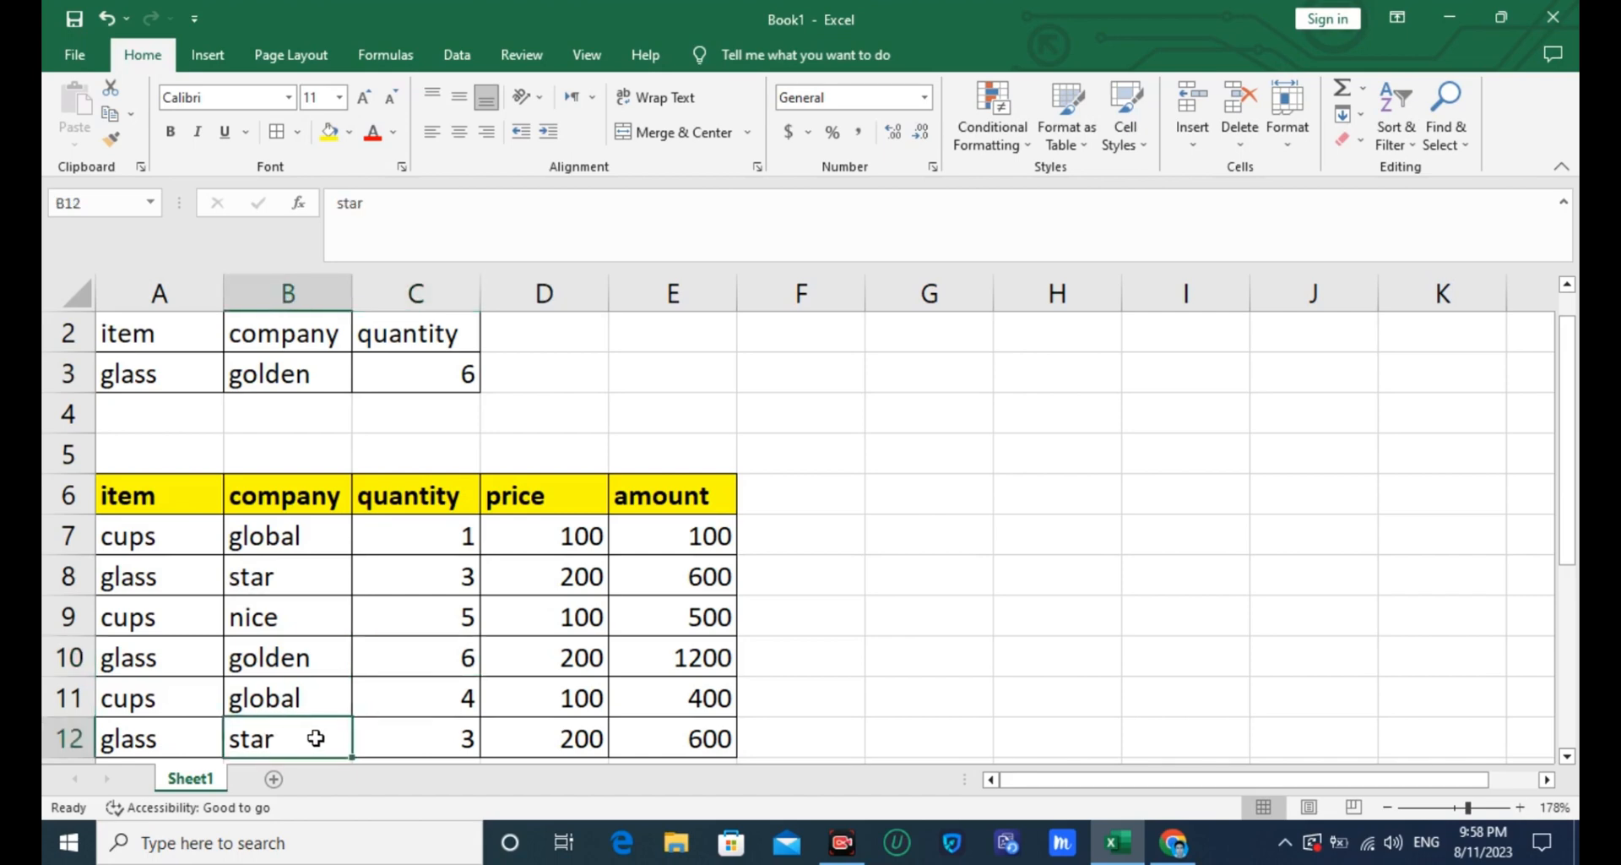
text(golden)
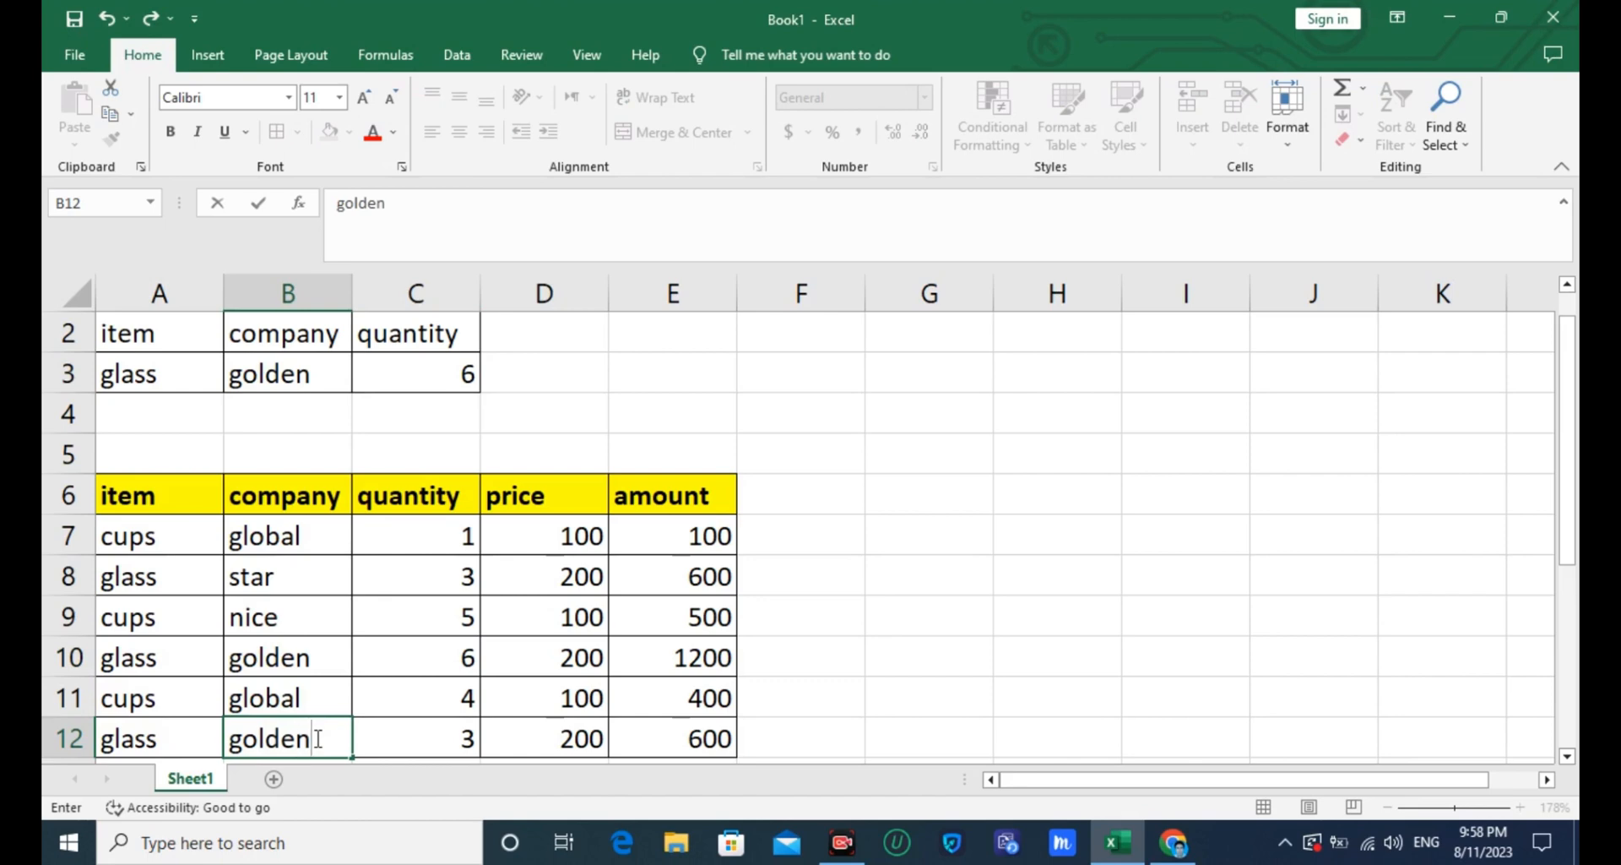
click(376, 733)
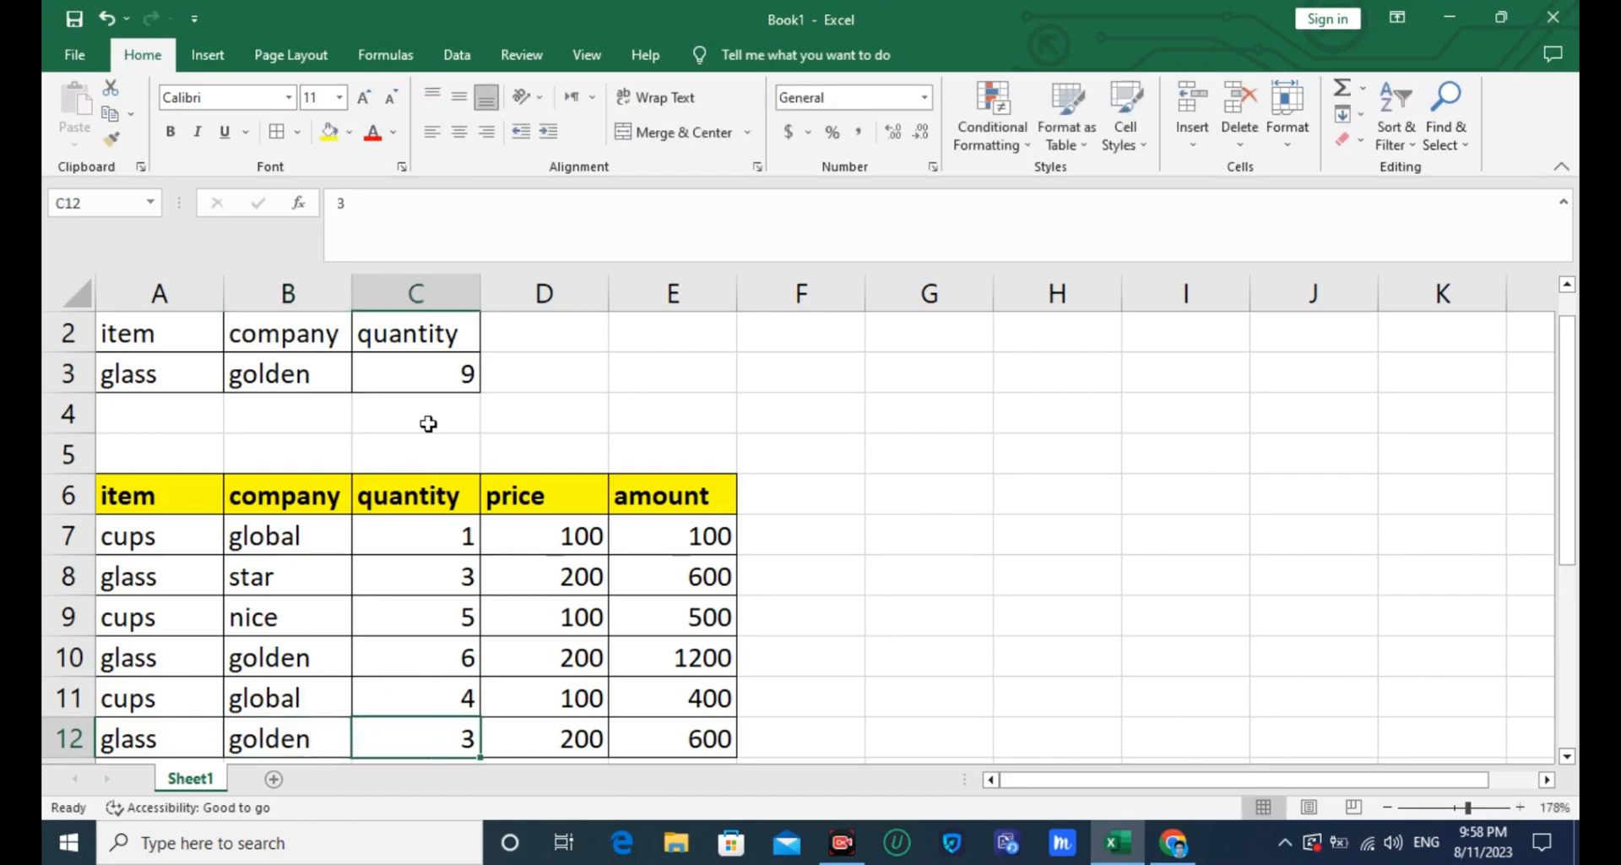